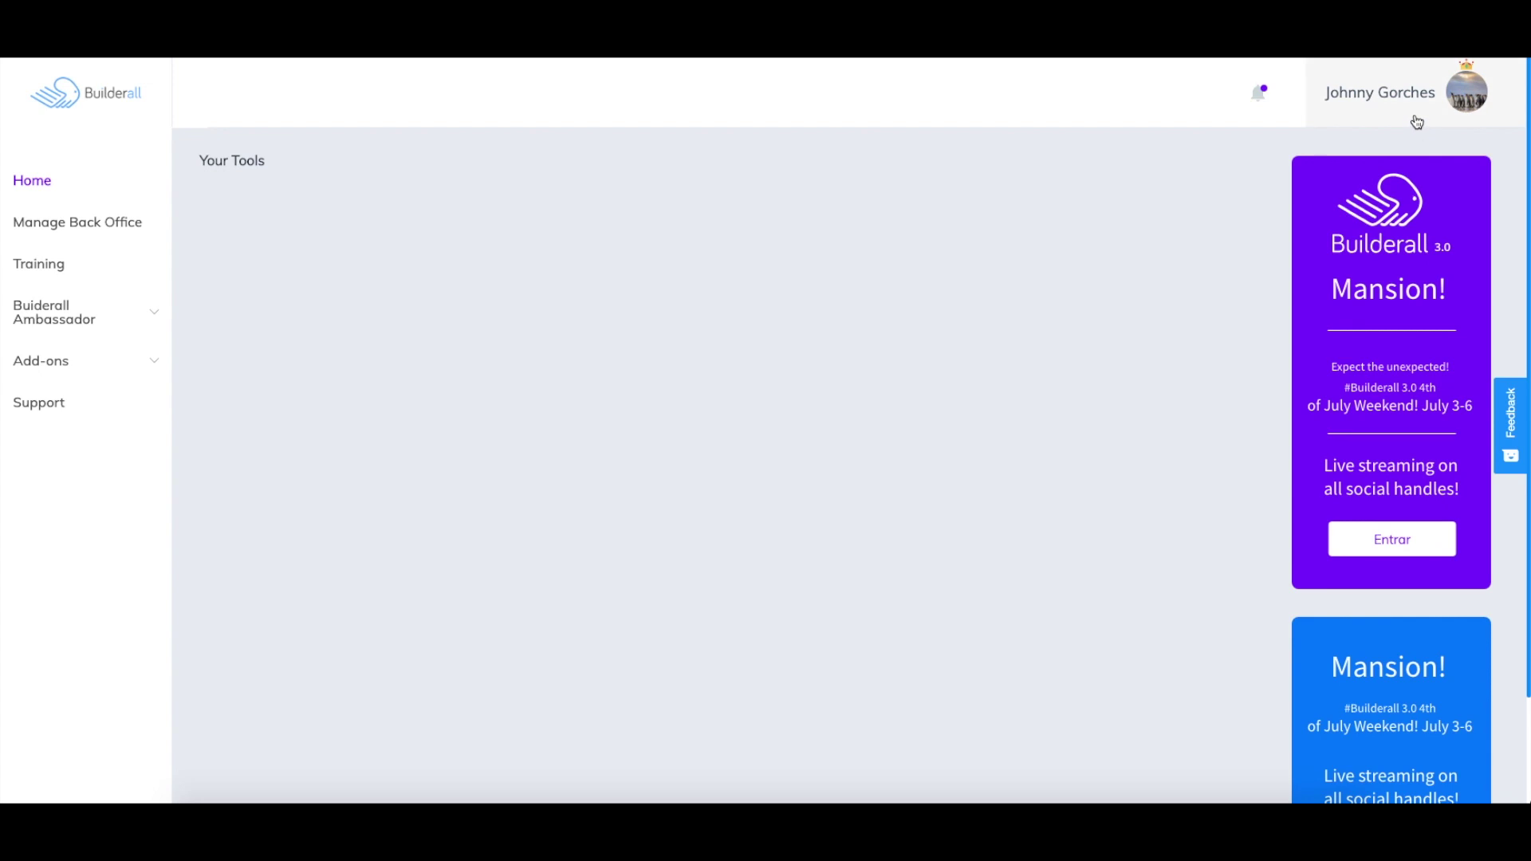
Step: Open the user profile and review its name, email, password, language, contact country code and active plan fields
click(1379, 101)
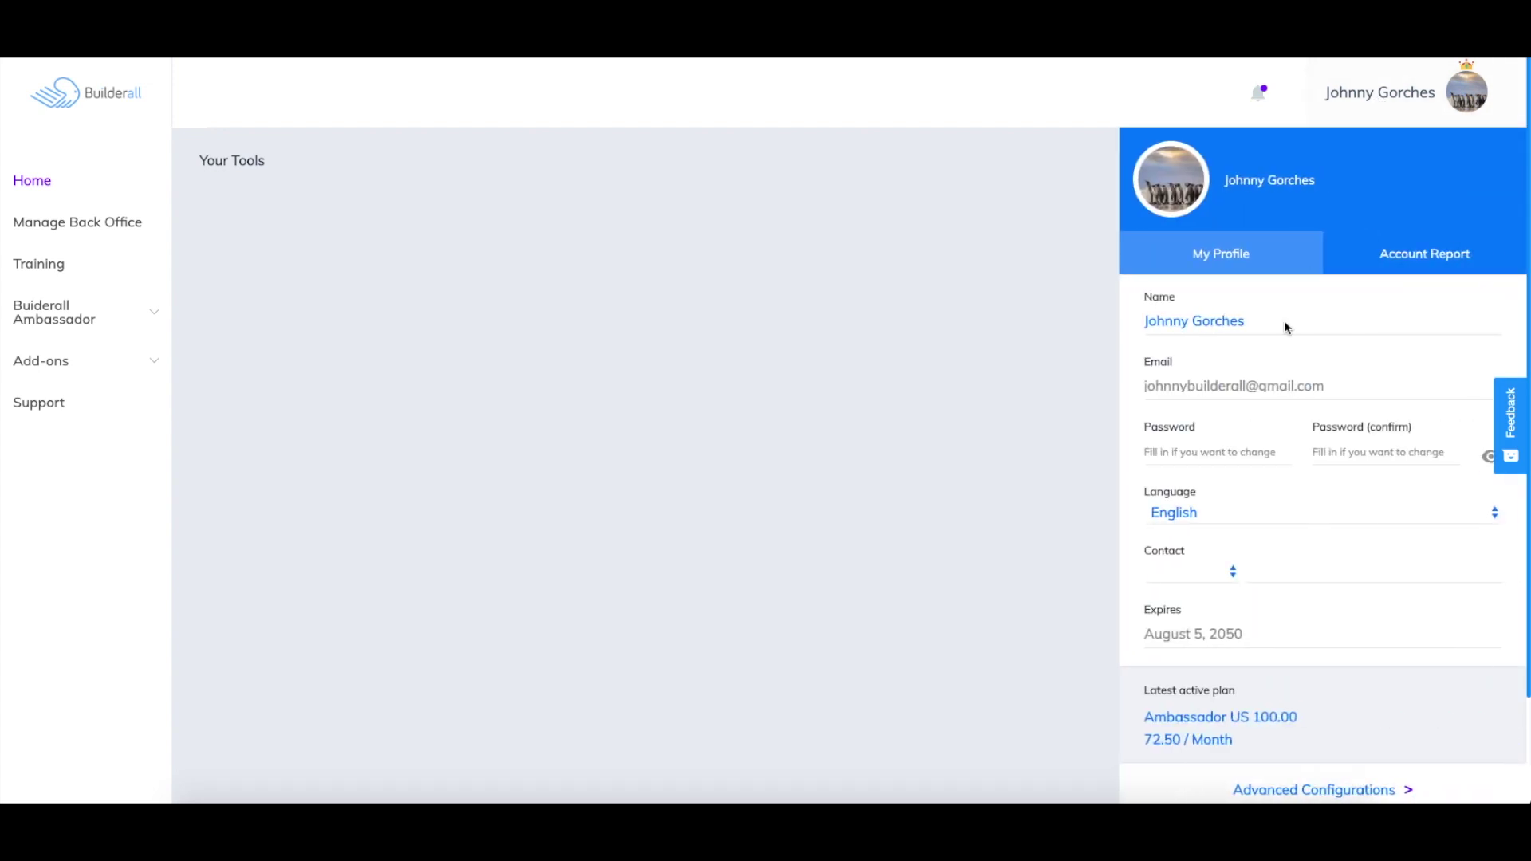
scroll(1279, 370, down, 2)
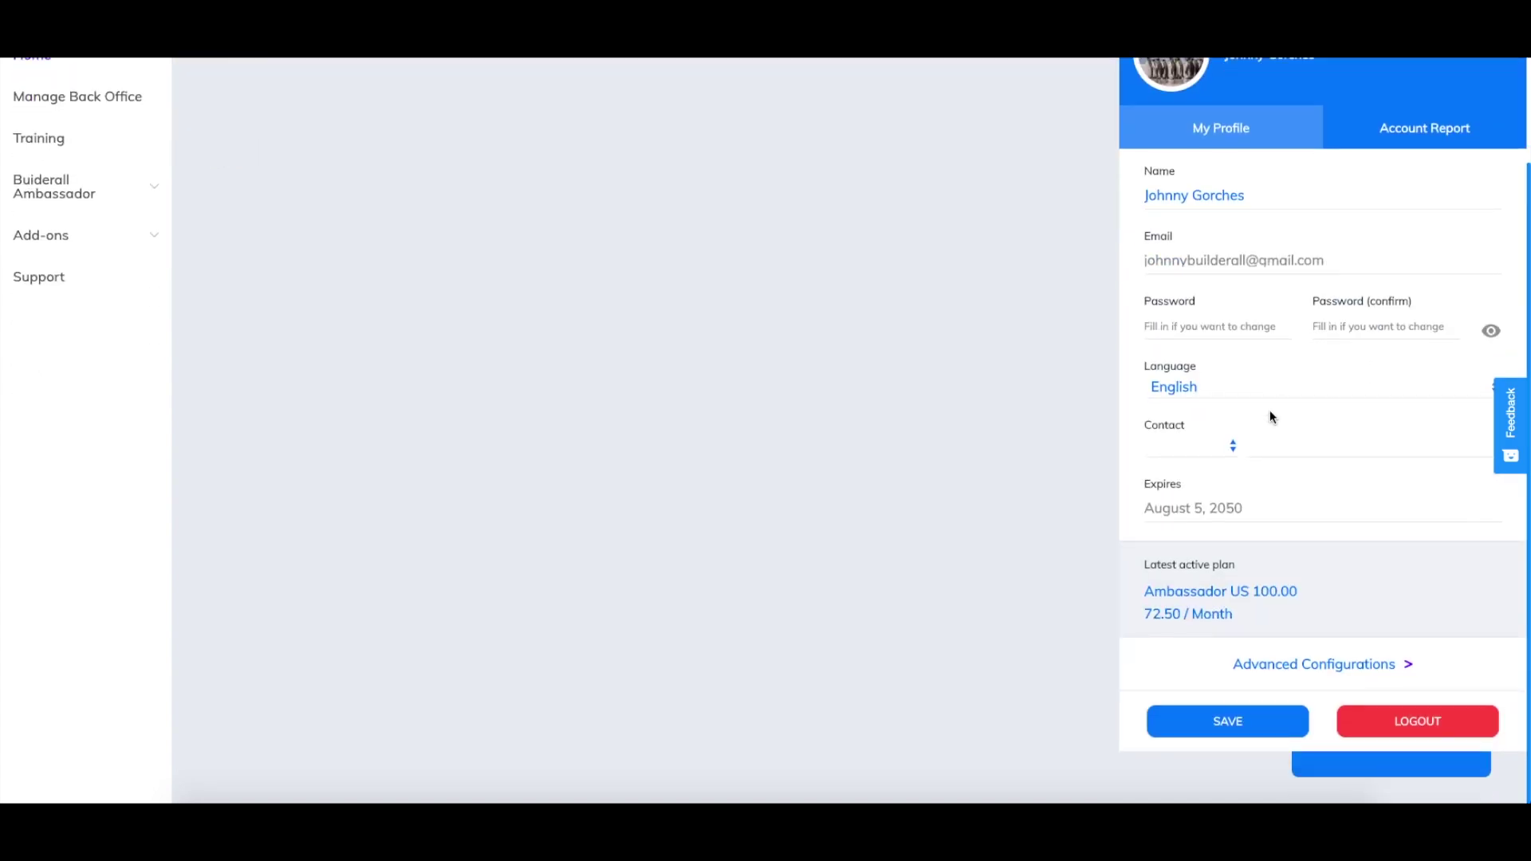
scroll(1270, 413, up, 2)
scroll(1311, 681, down, 2)
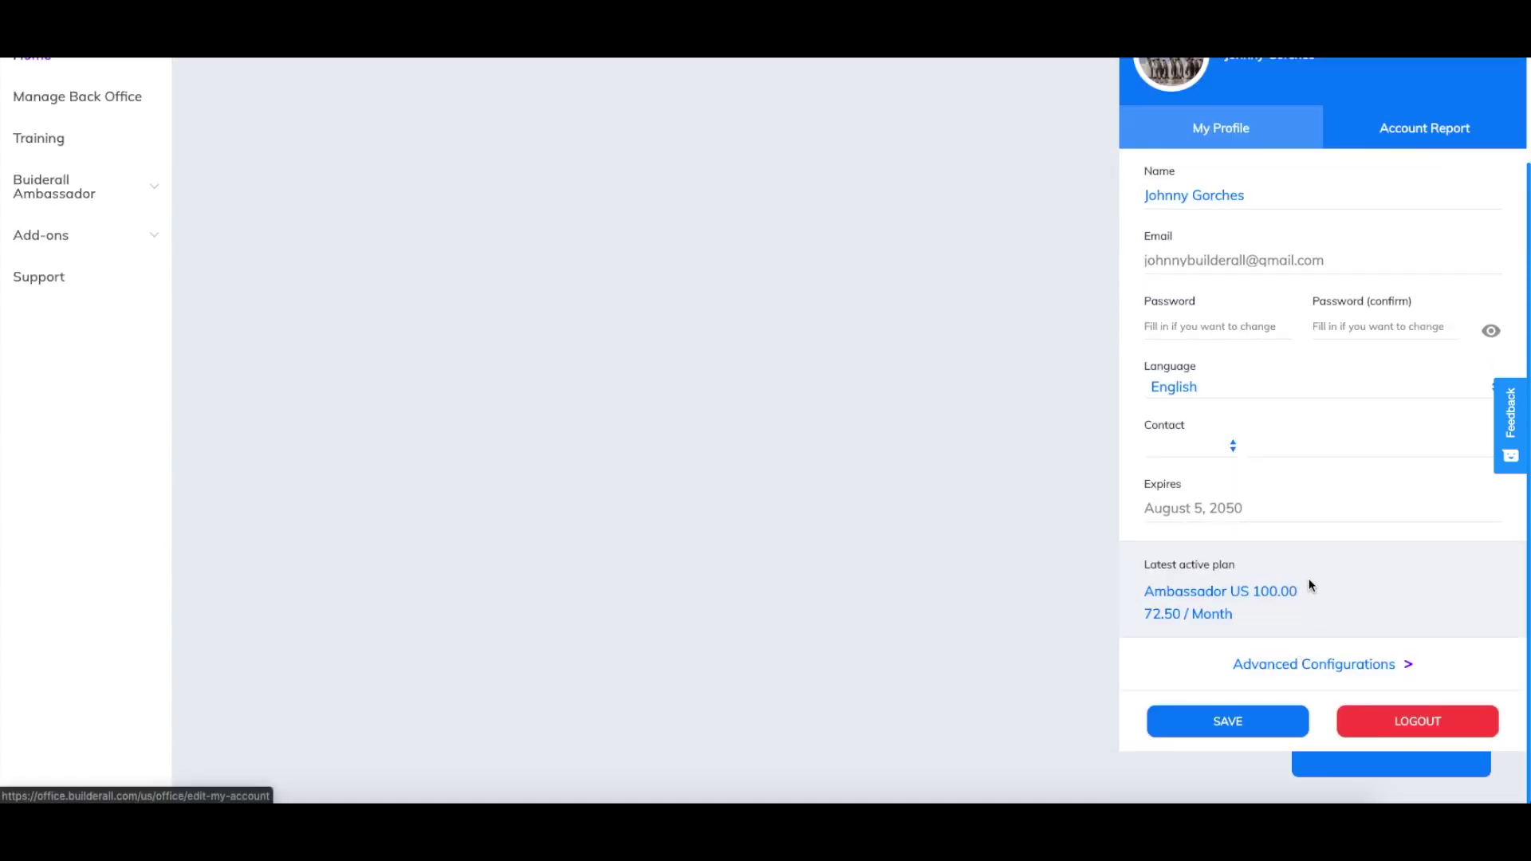
scroll(1308, 577, up, 2)
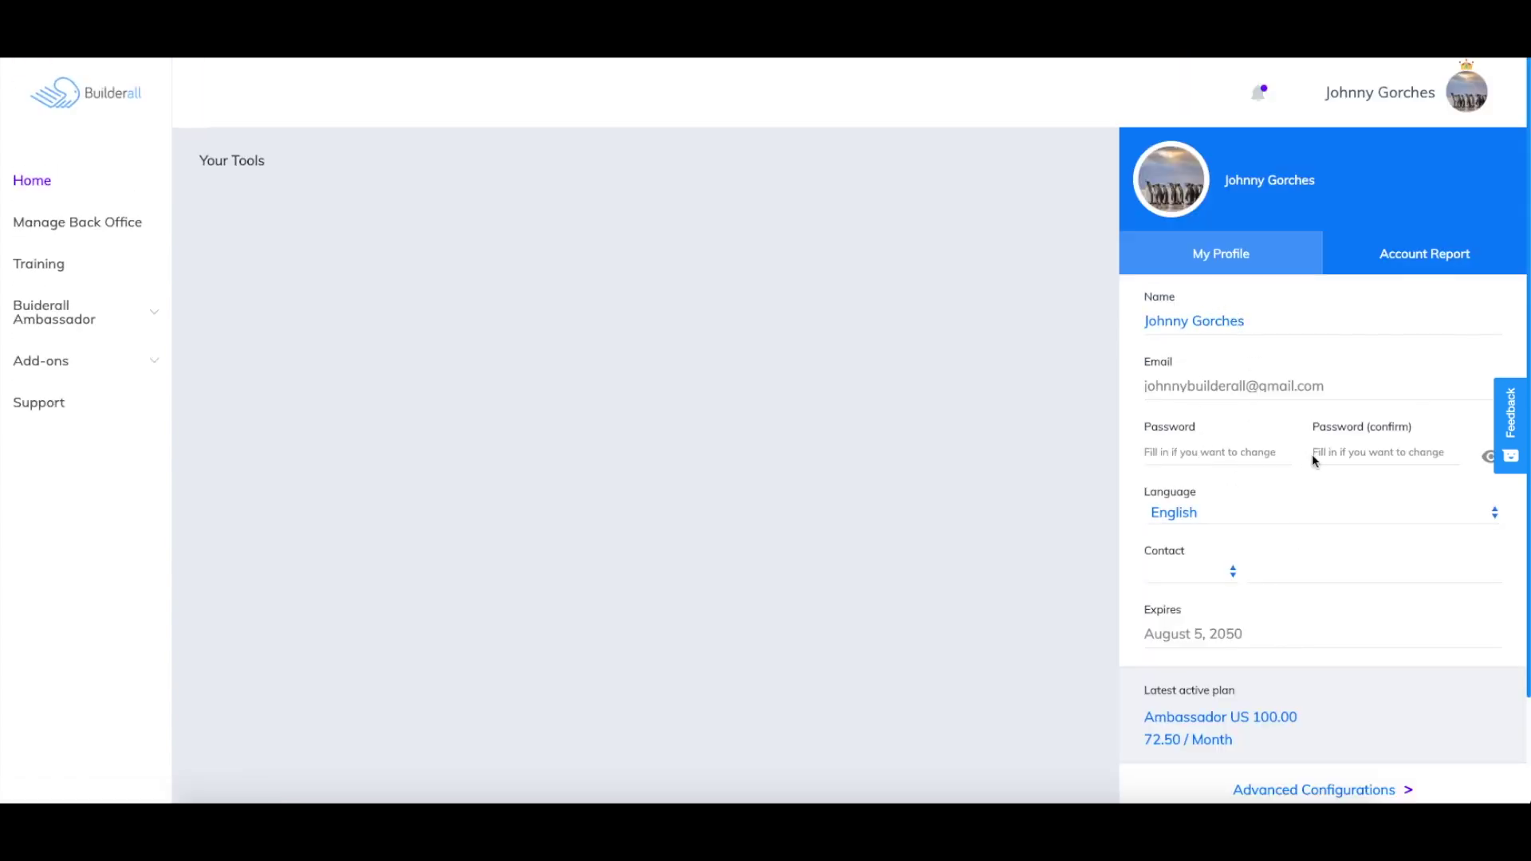
scroll(1309, 549, down, 2)
click(1204, 469)
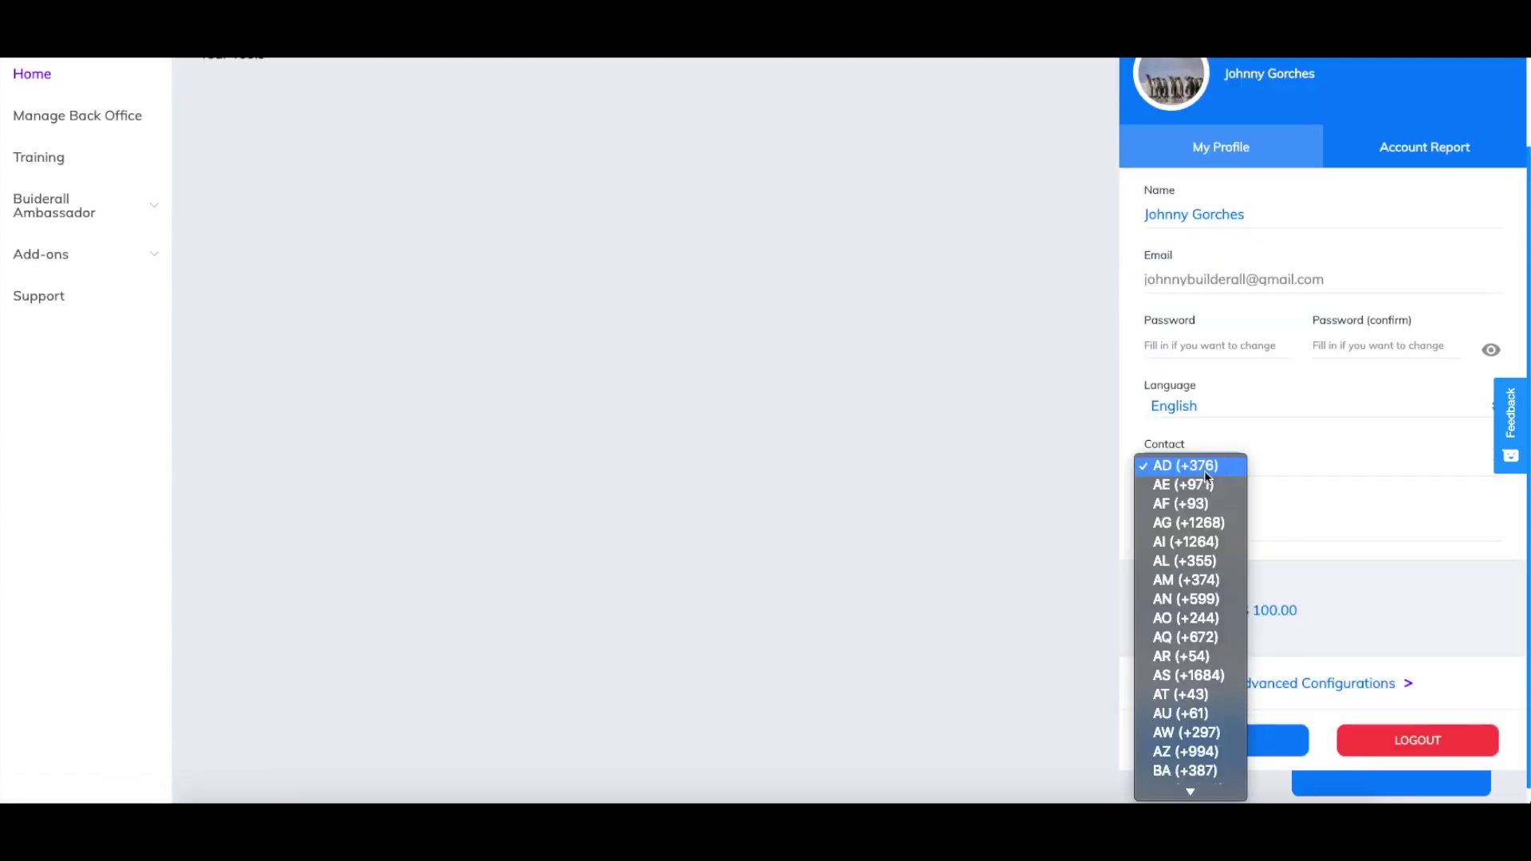
click(1270, 411)
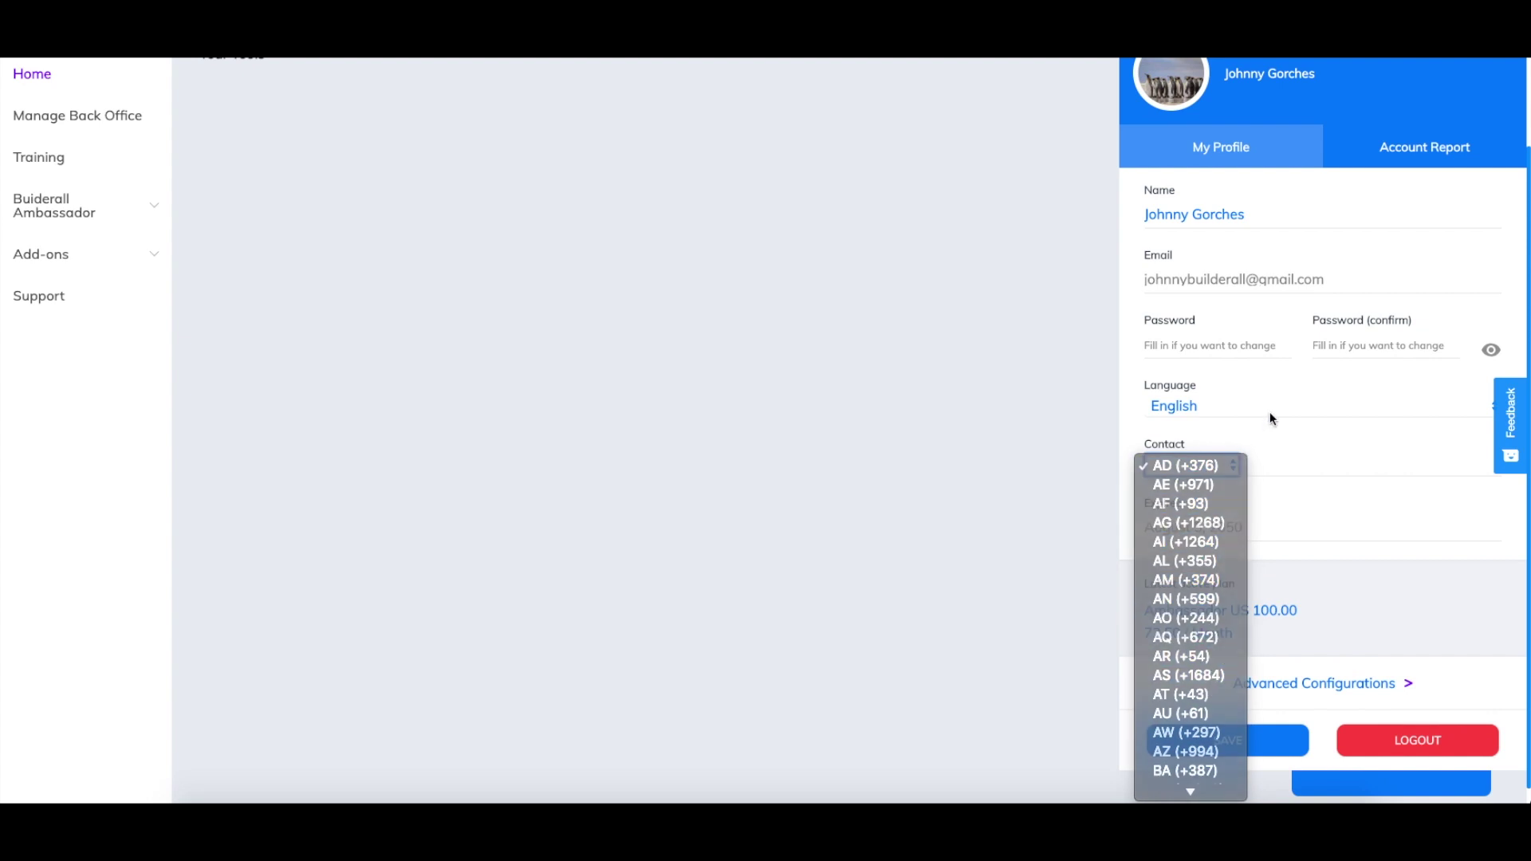
scroll(1303, 479, down, 1)
click(1290, 512)
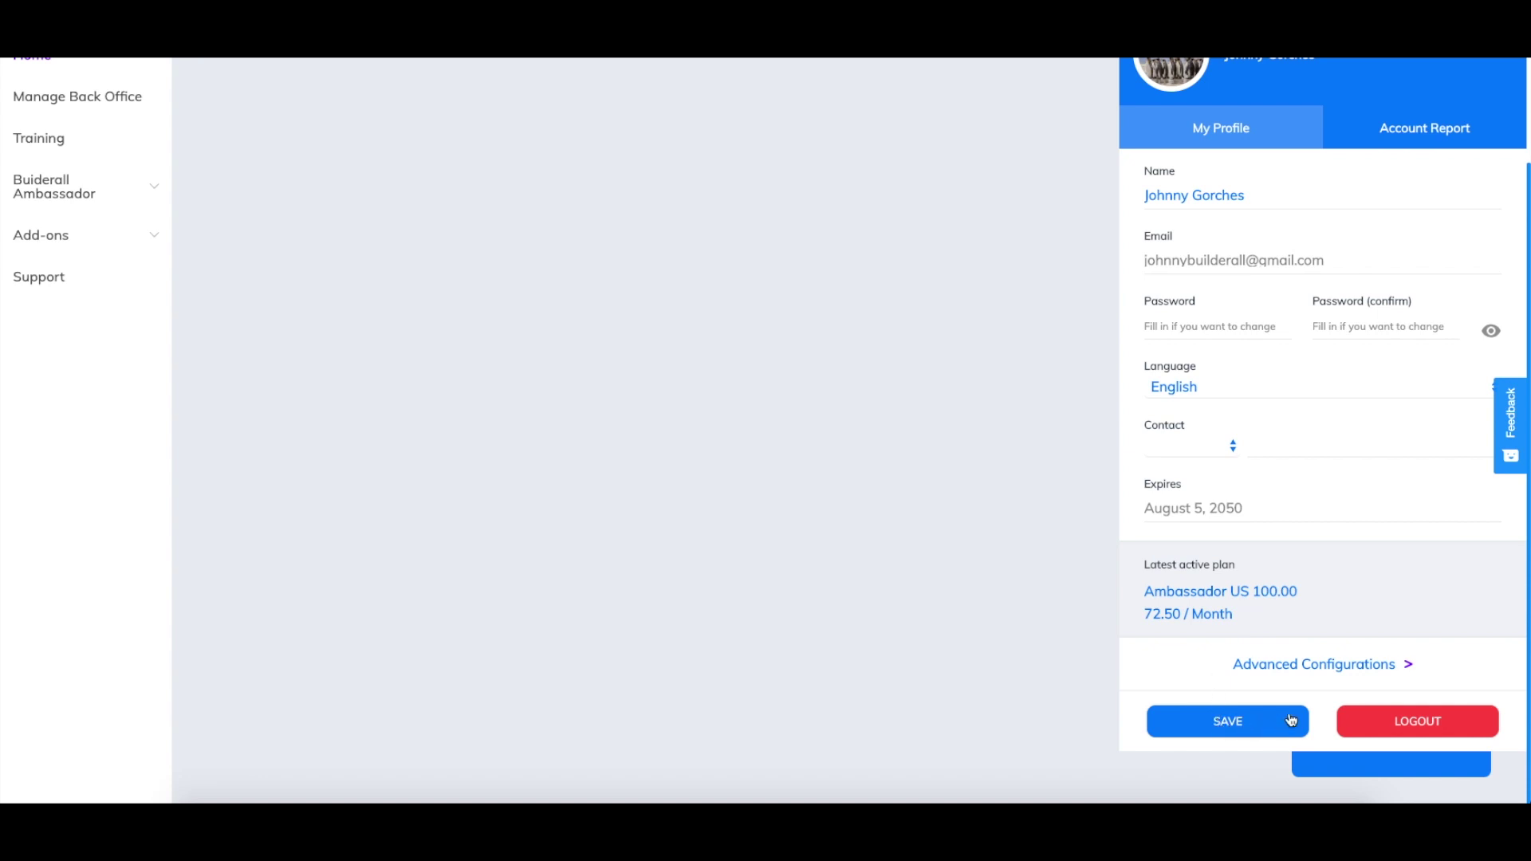
scroll(1236, 386, up, 2)
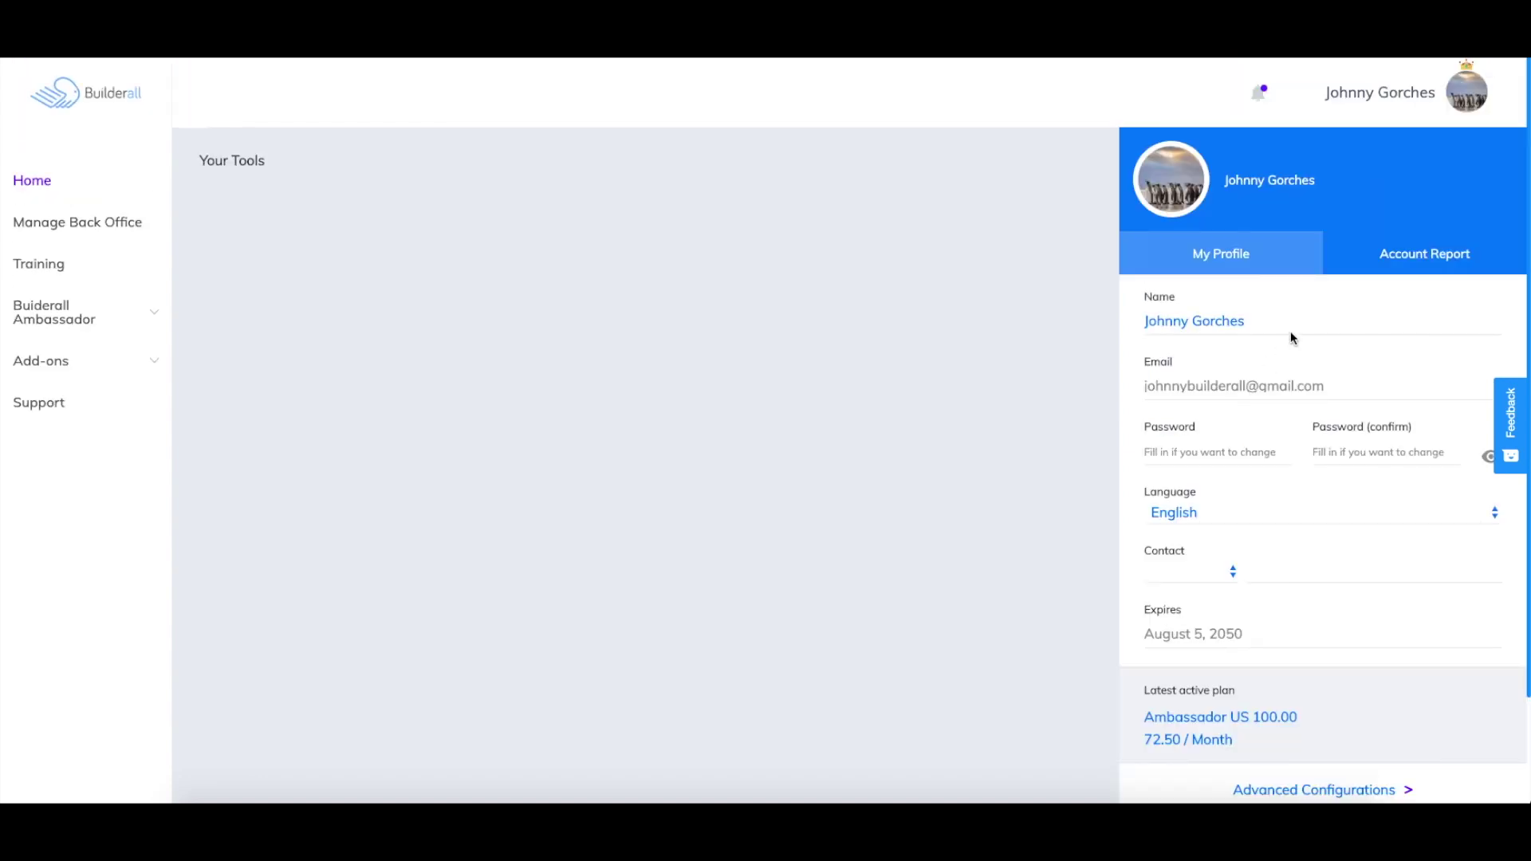
Step: View the profile's account report with its website, list and lead statistics and badges, and close the profile
click(1428, 263)
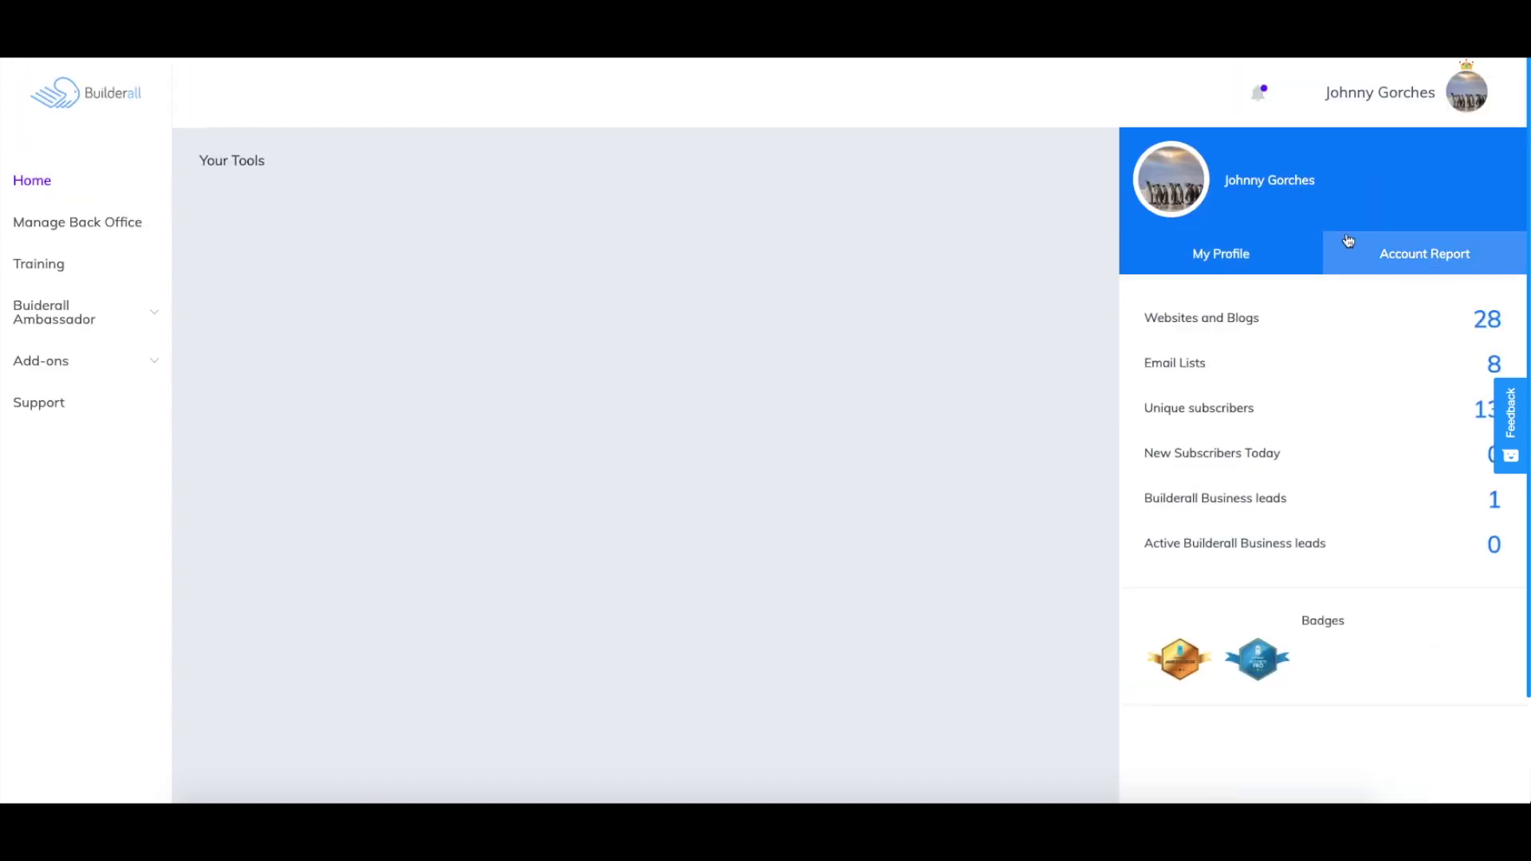
scroll(1402, 429, down, 2)
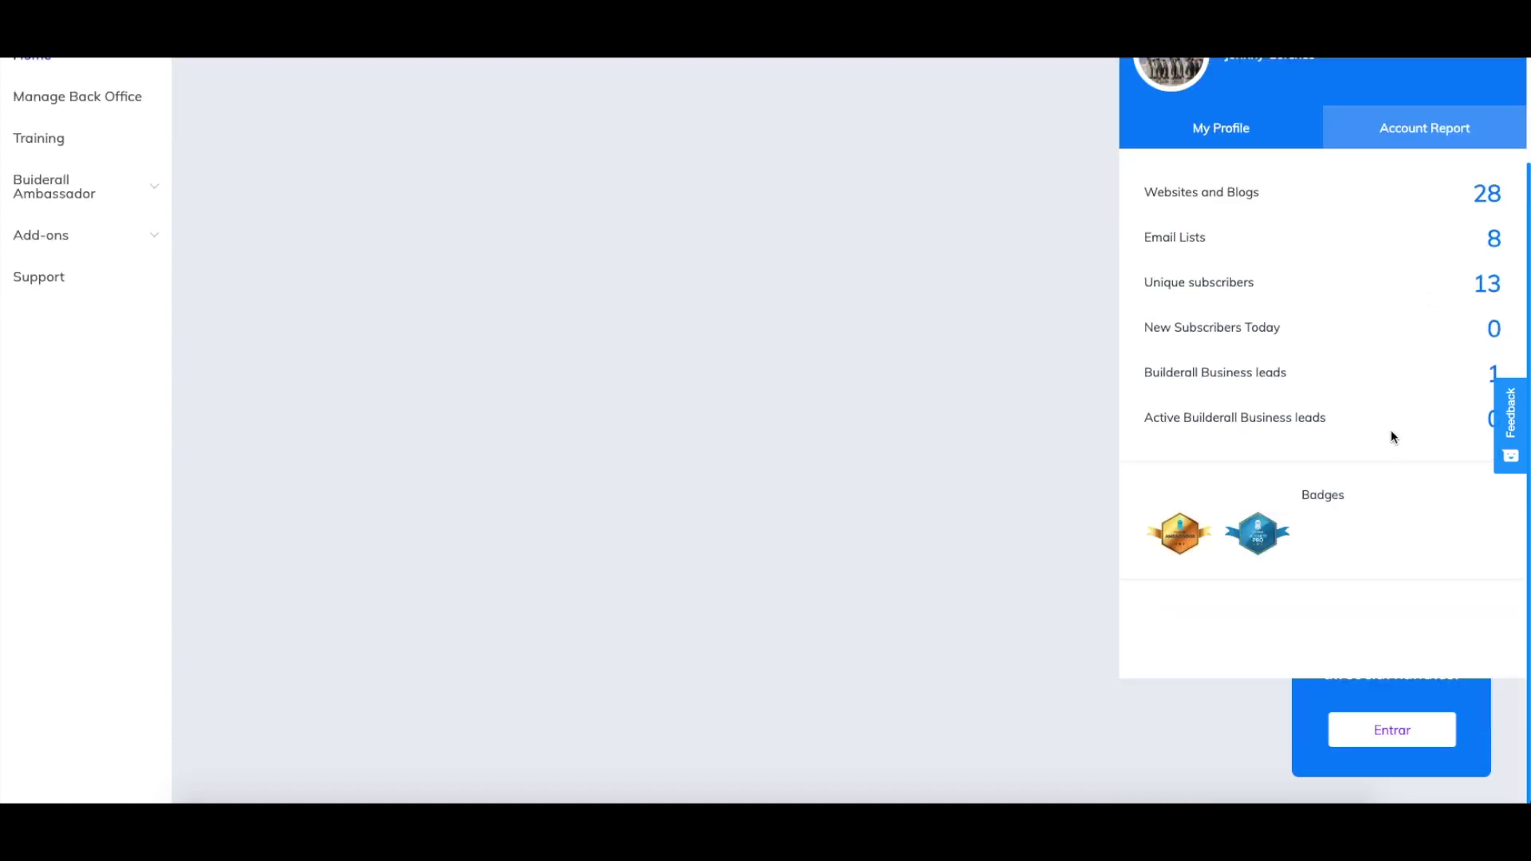
scroll(355, 299, up, 2)
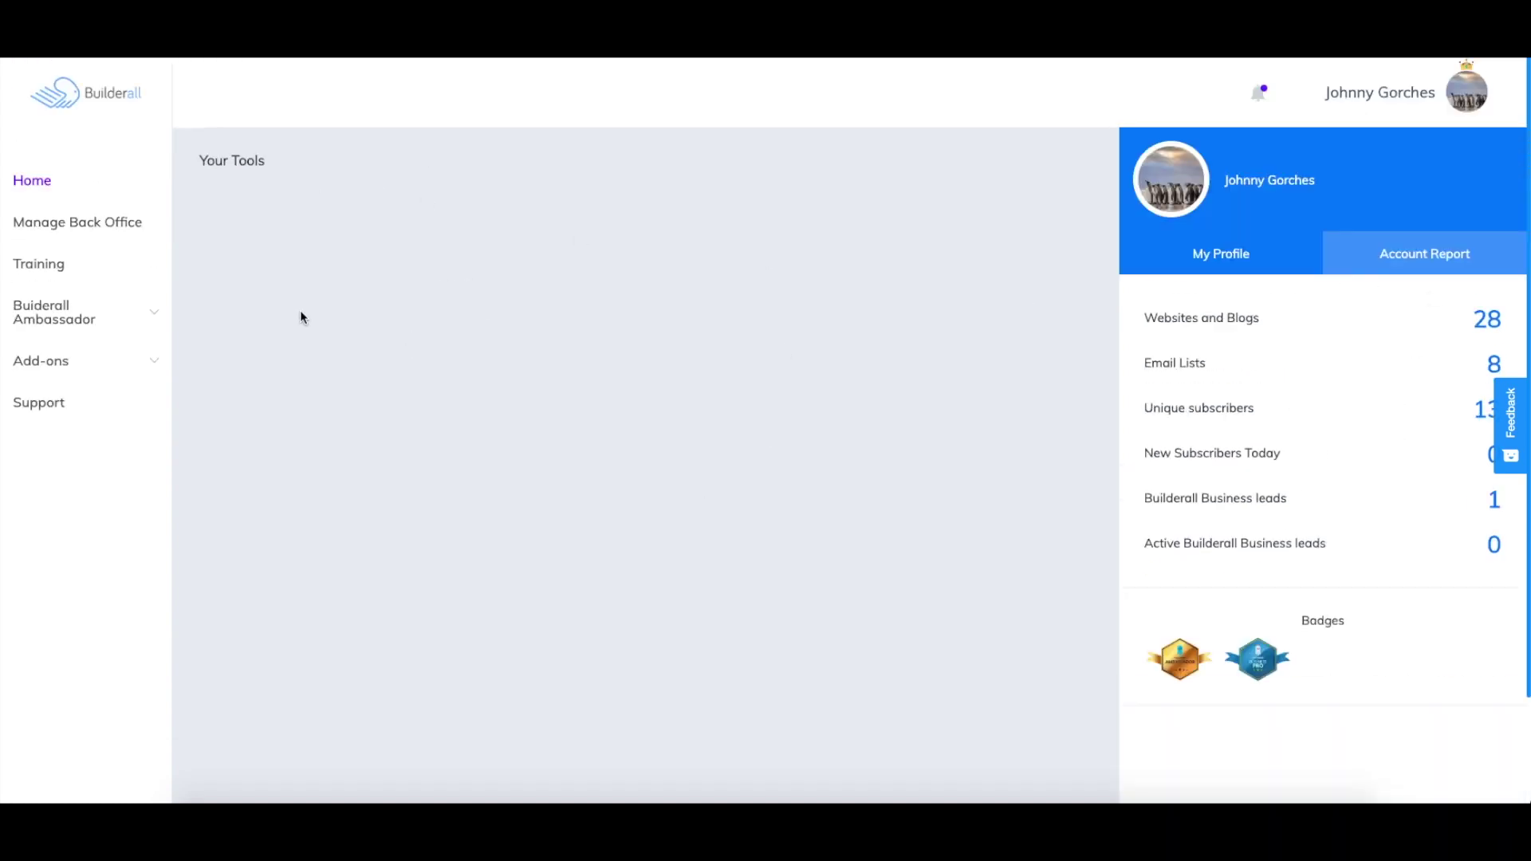
scroll(1097, 512, down, 2)
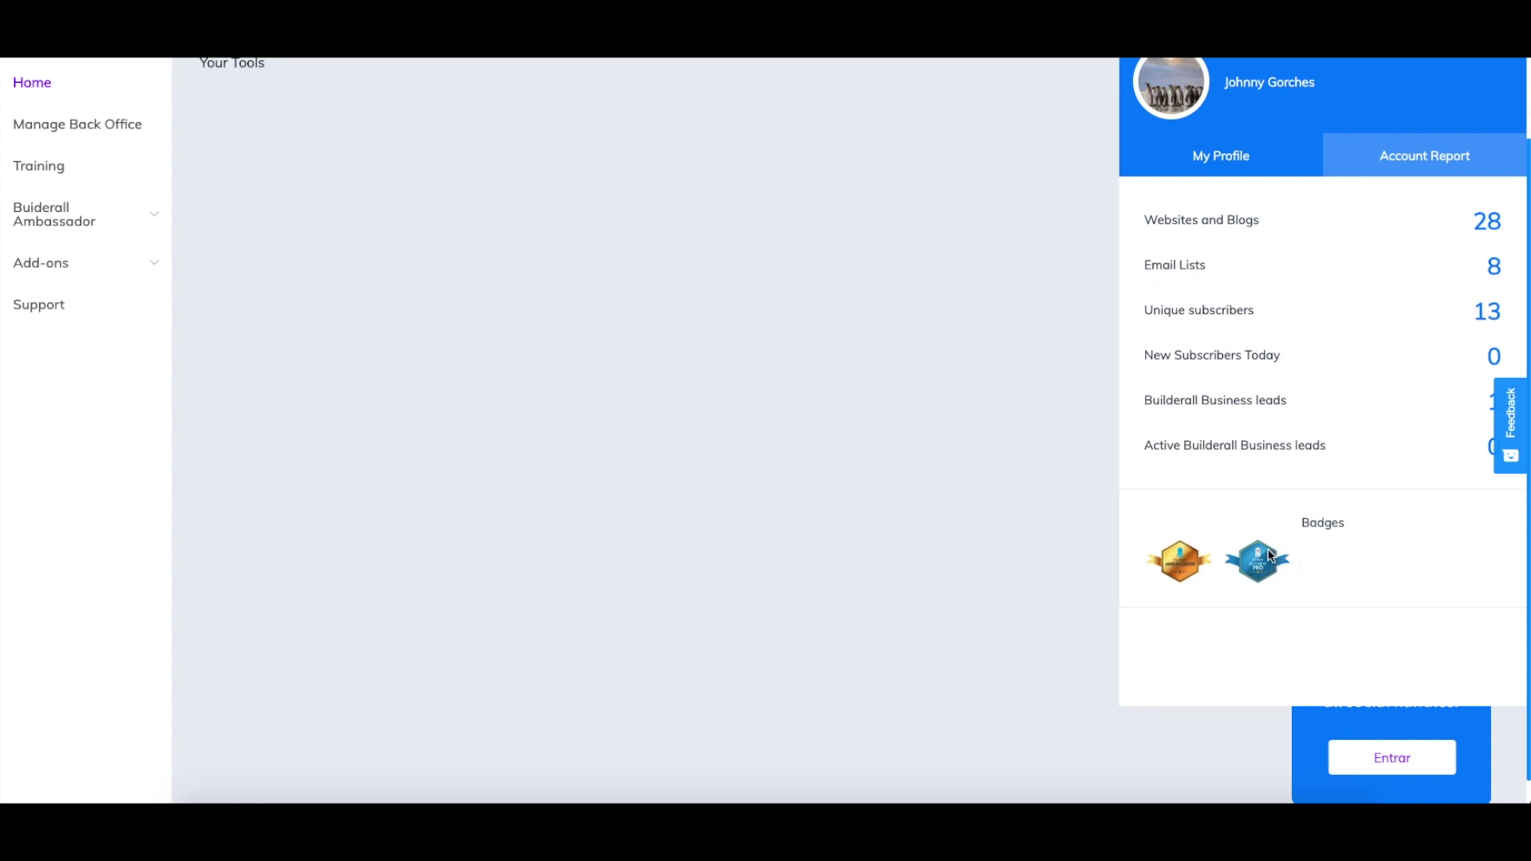
scroll(1265, 506, up, 2)
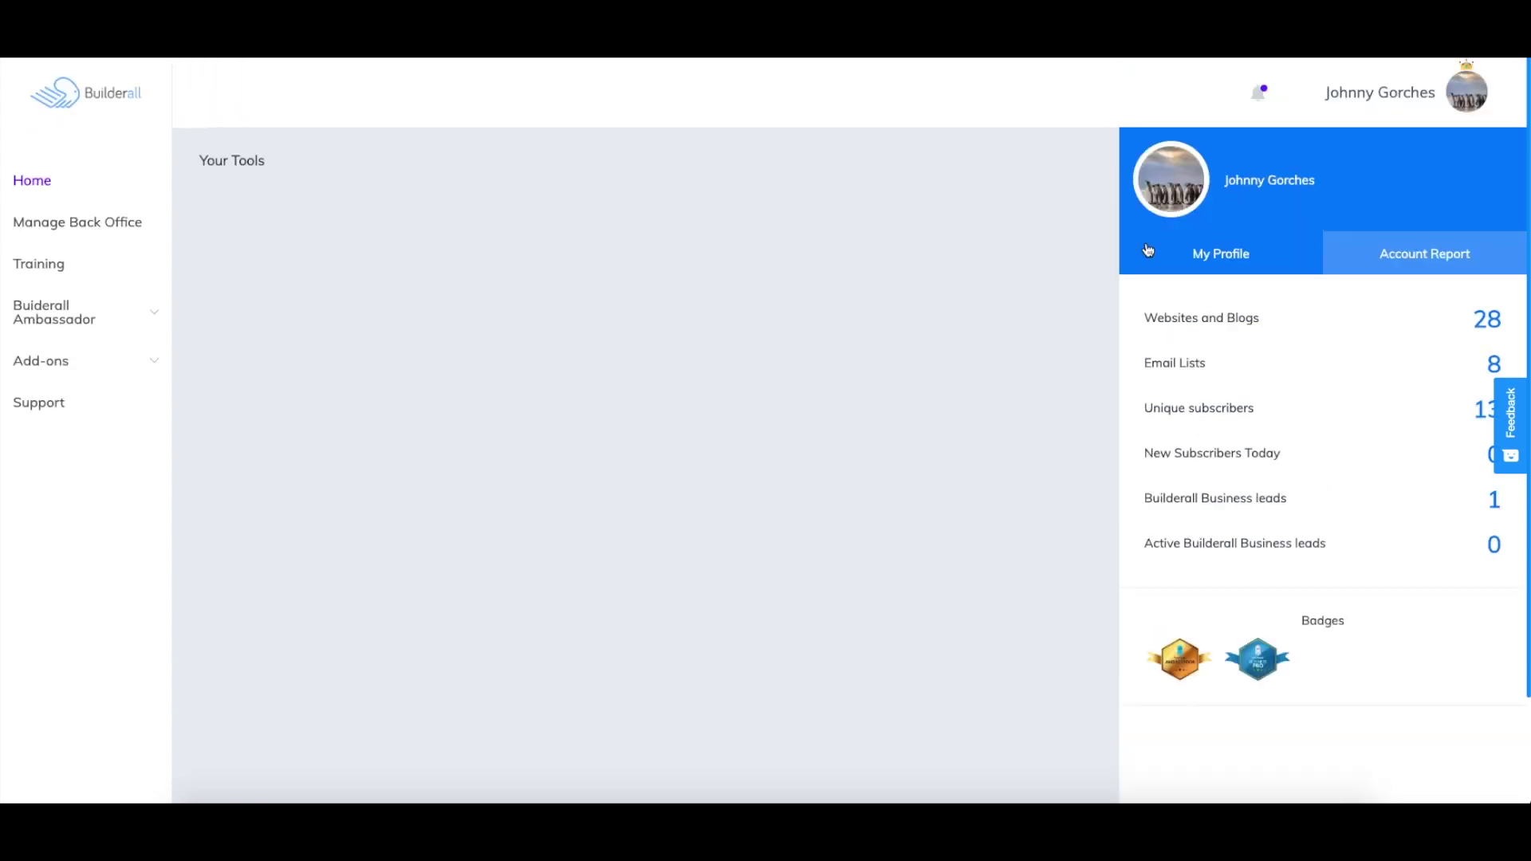
click(1388, 112)
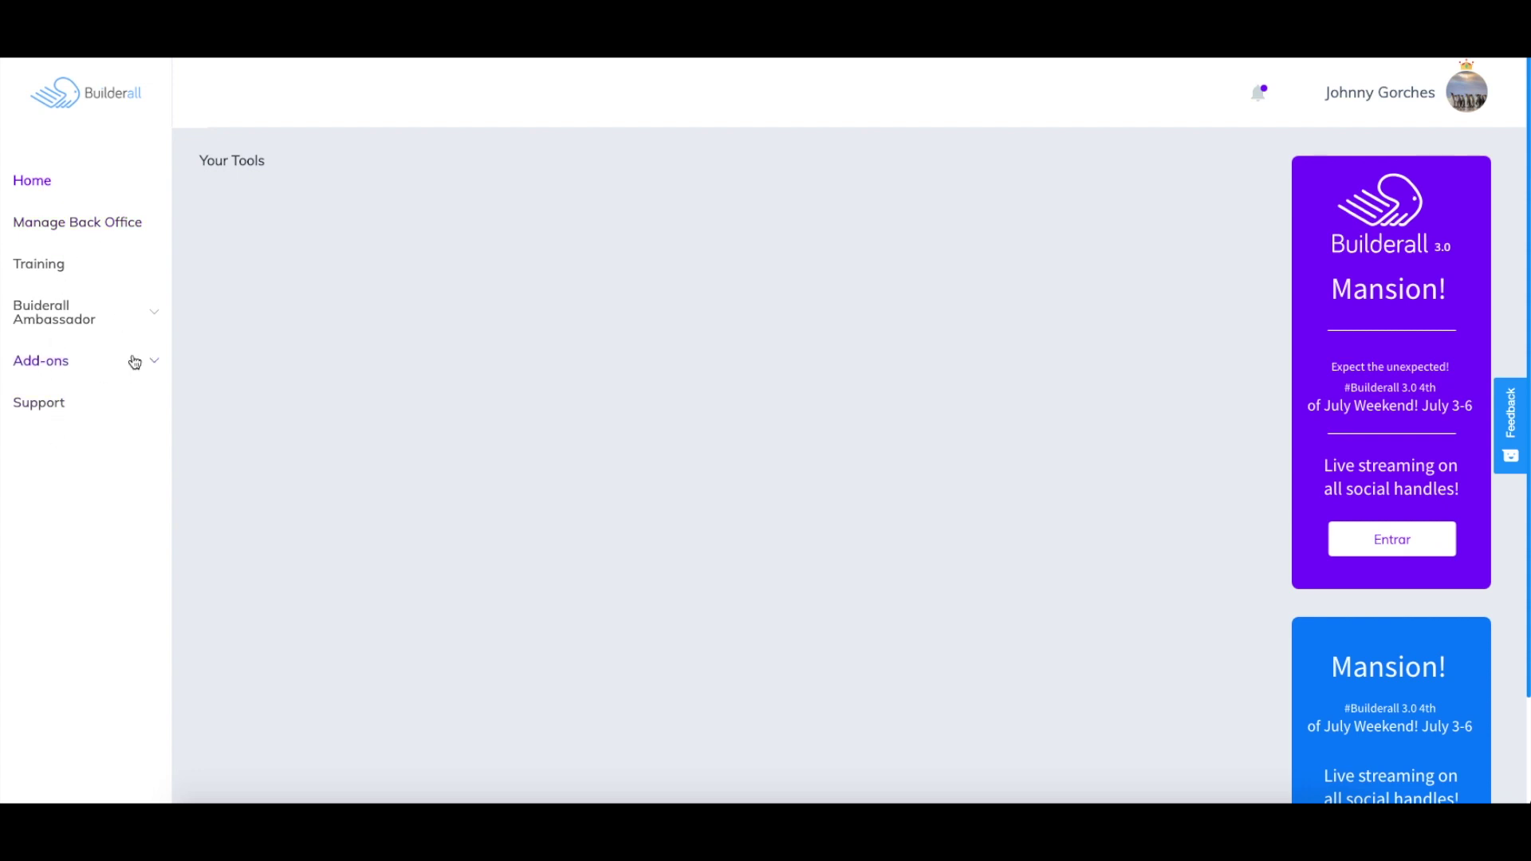
Step: Expand the Builderall Ambassador section and look through its entries from Dashboard to Certified Partners
click(112, 314)
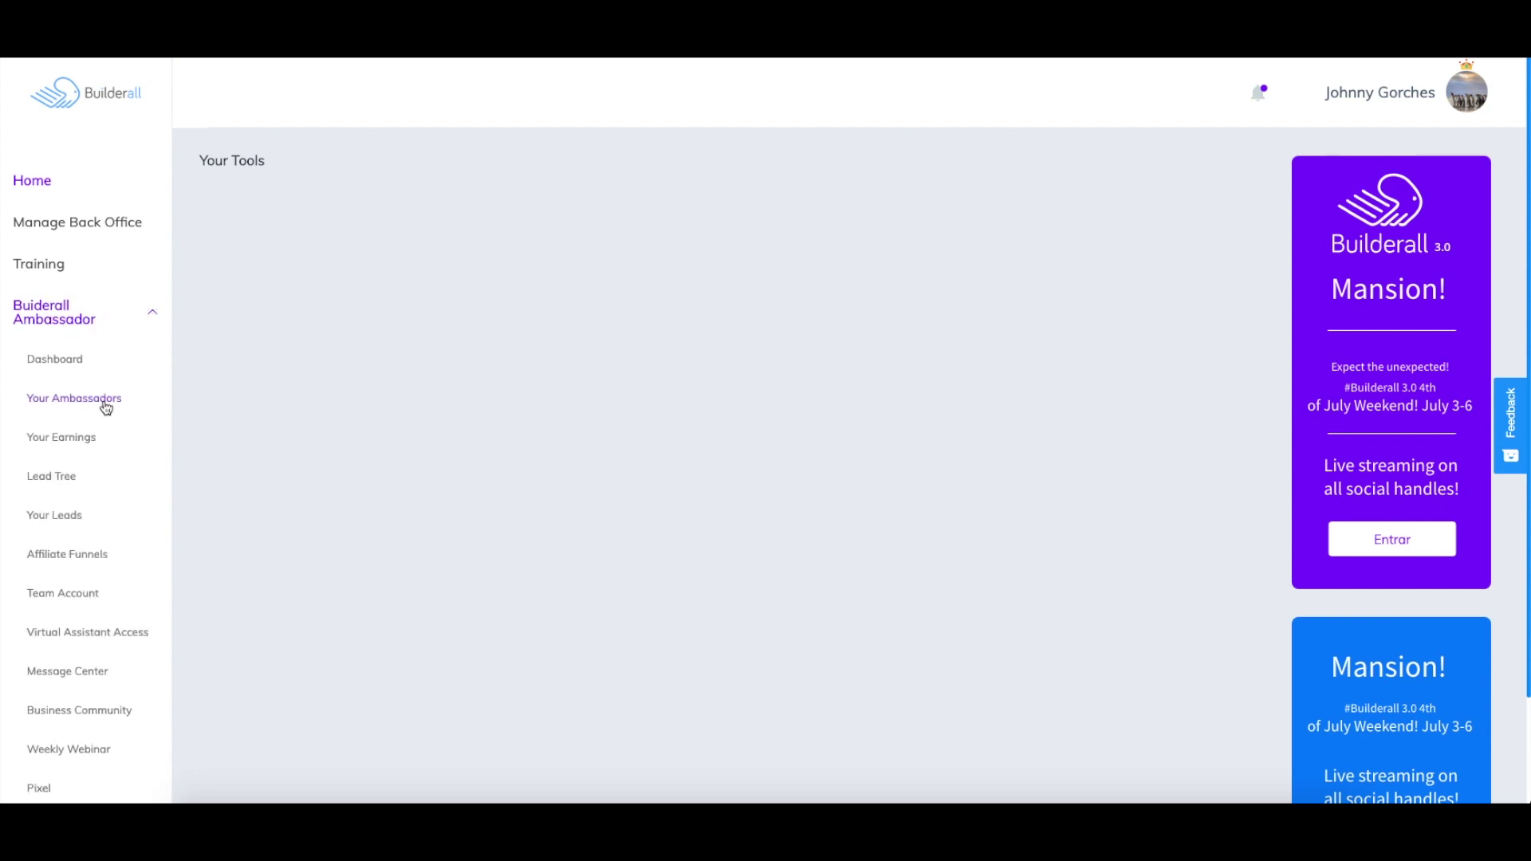
scroll(94, 408, down, 3)
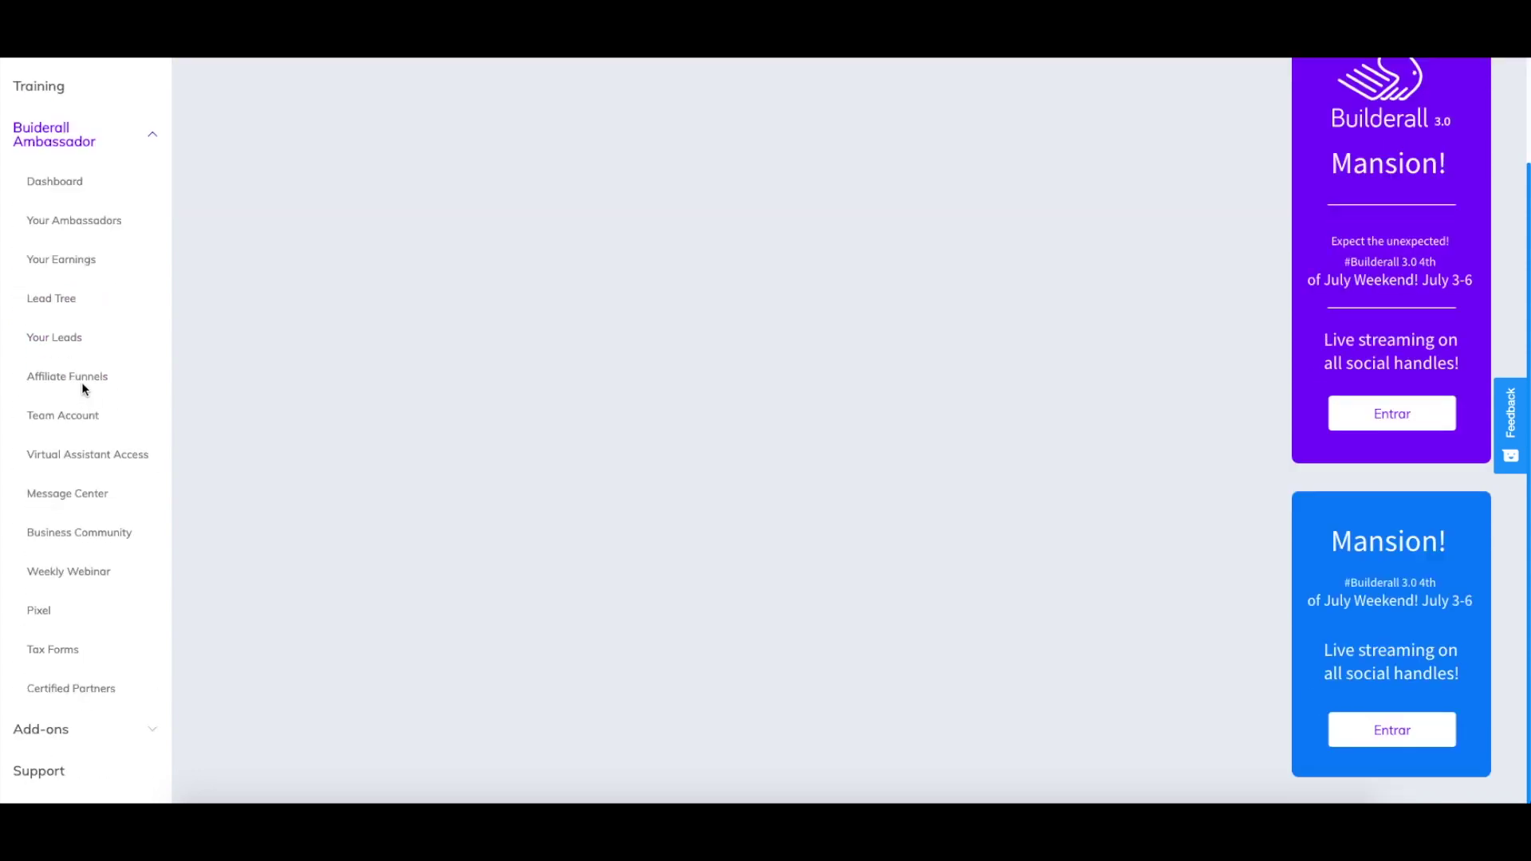
scroll(143, 367, up, 3)
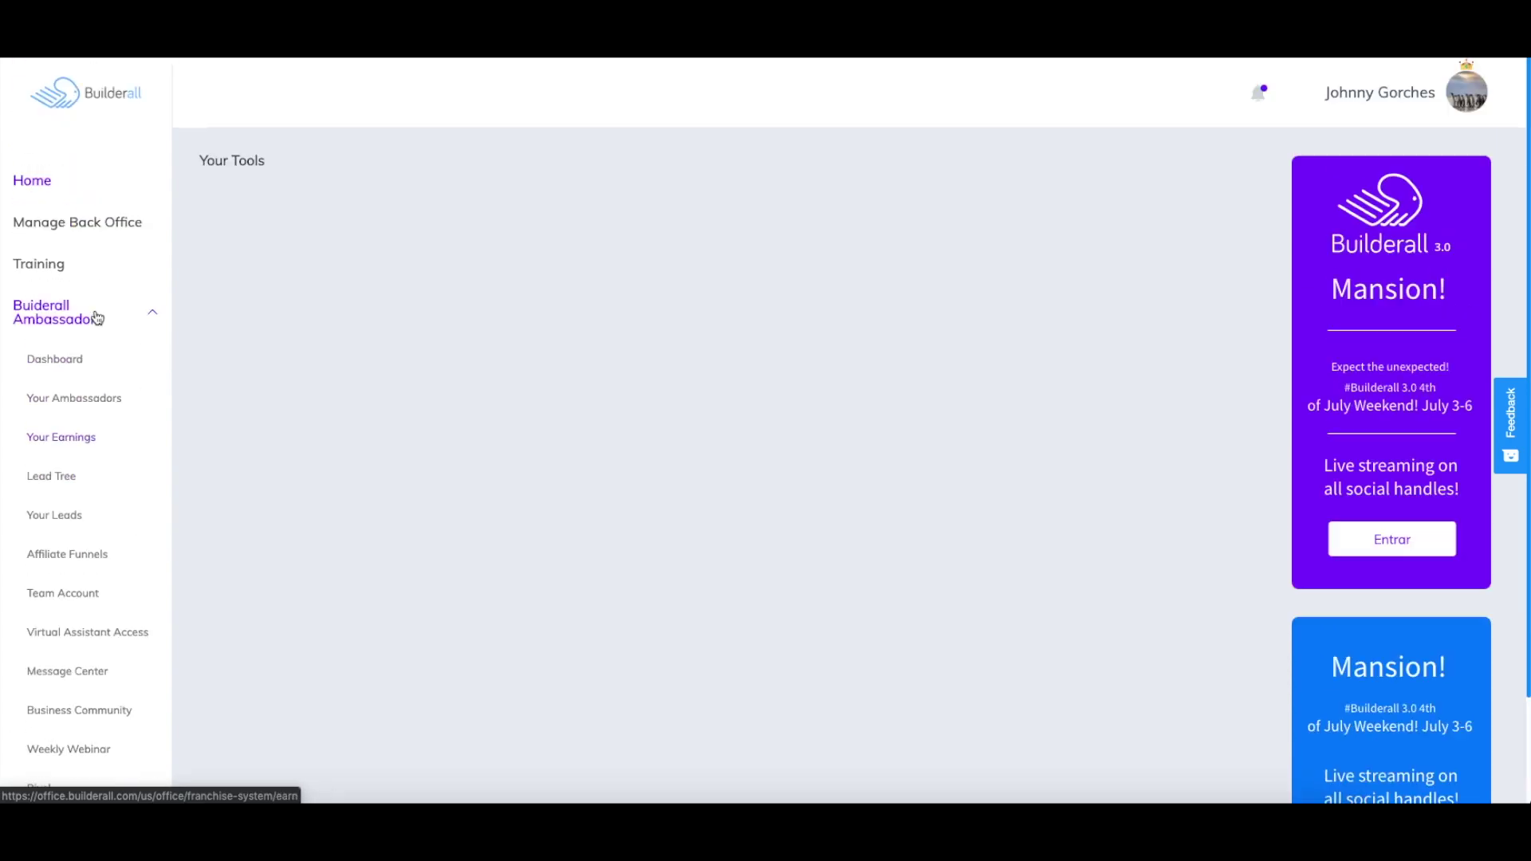
scroll(96, 337, down, 1)
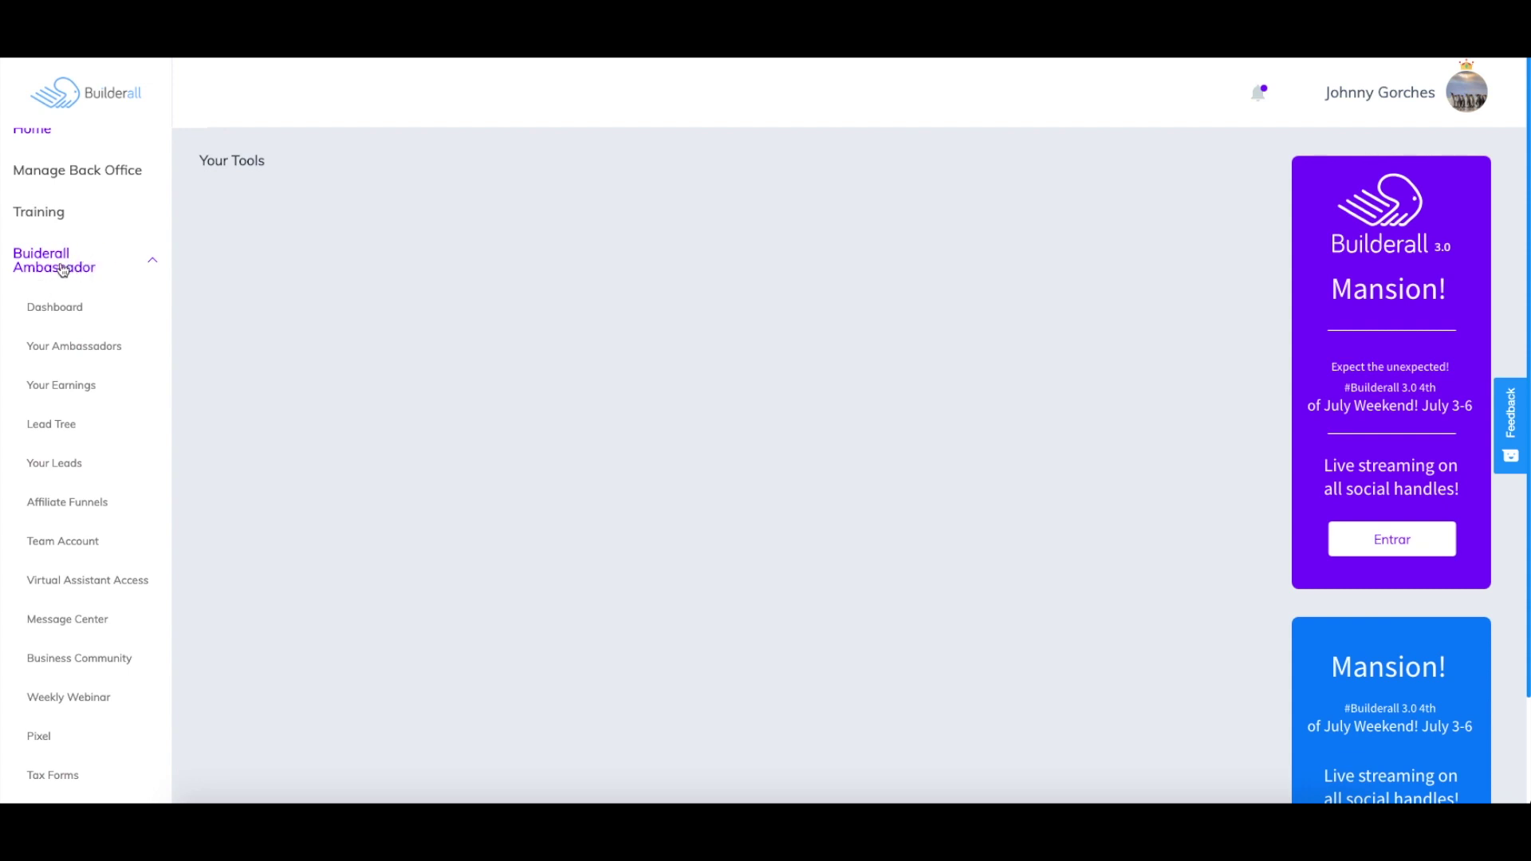
scroll(73, 393, down, 2)
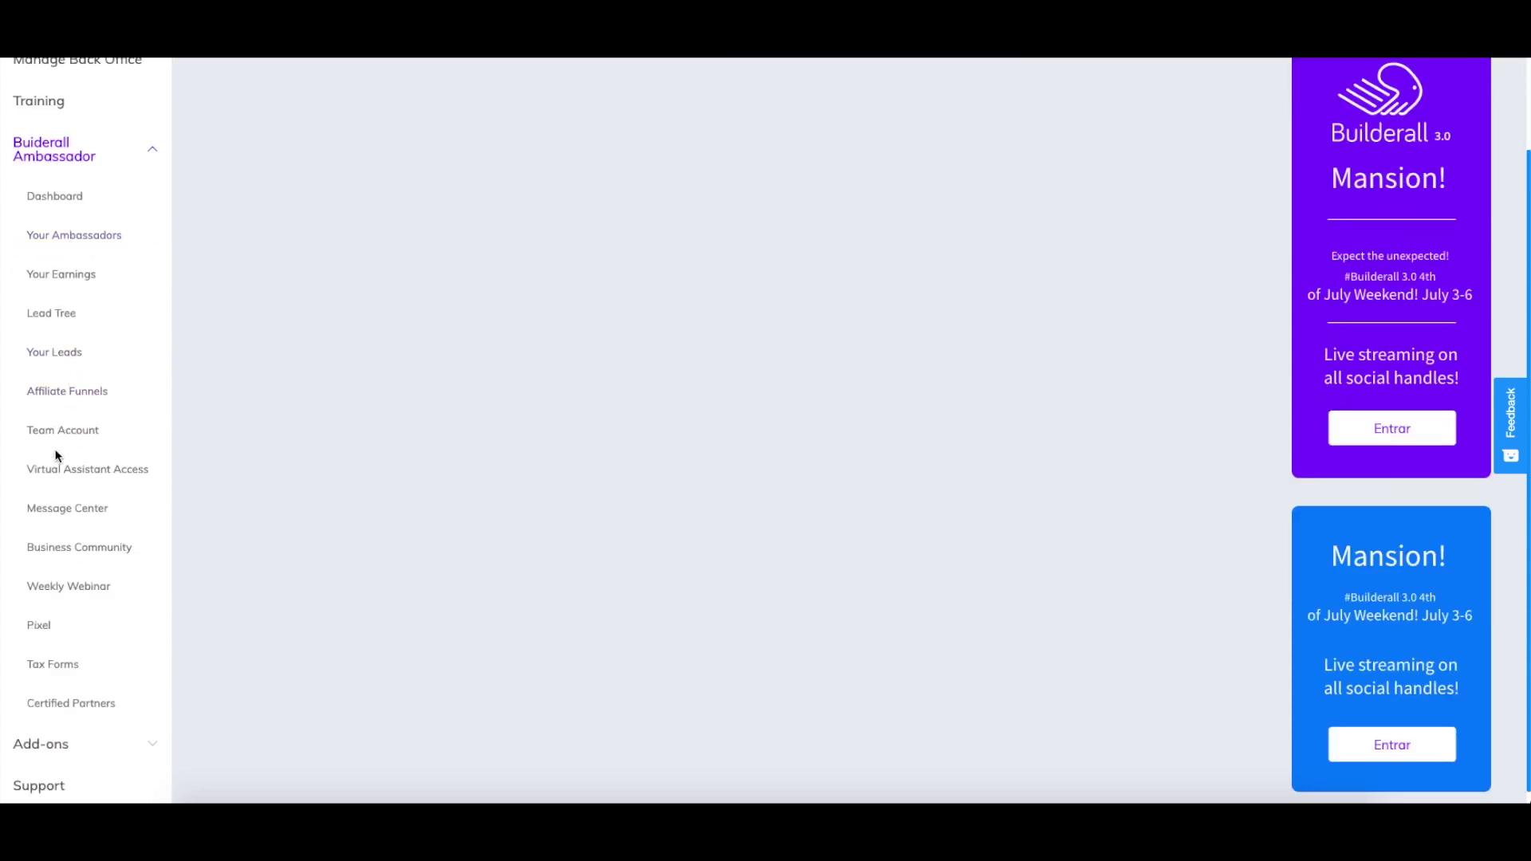
scroll(65, 463, down, 1)
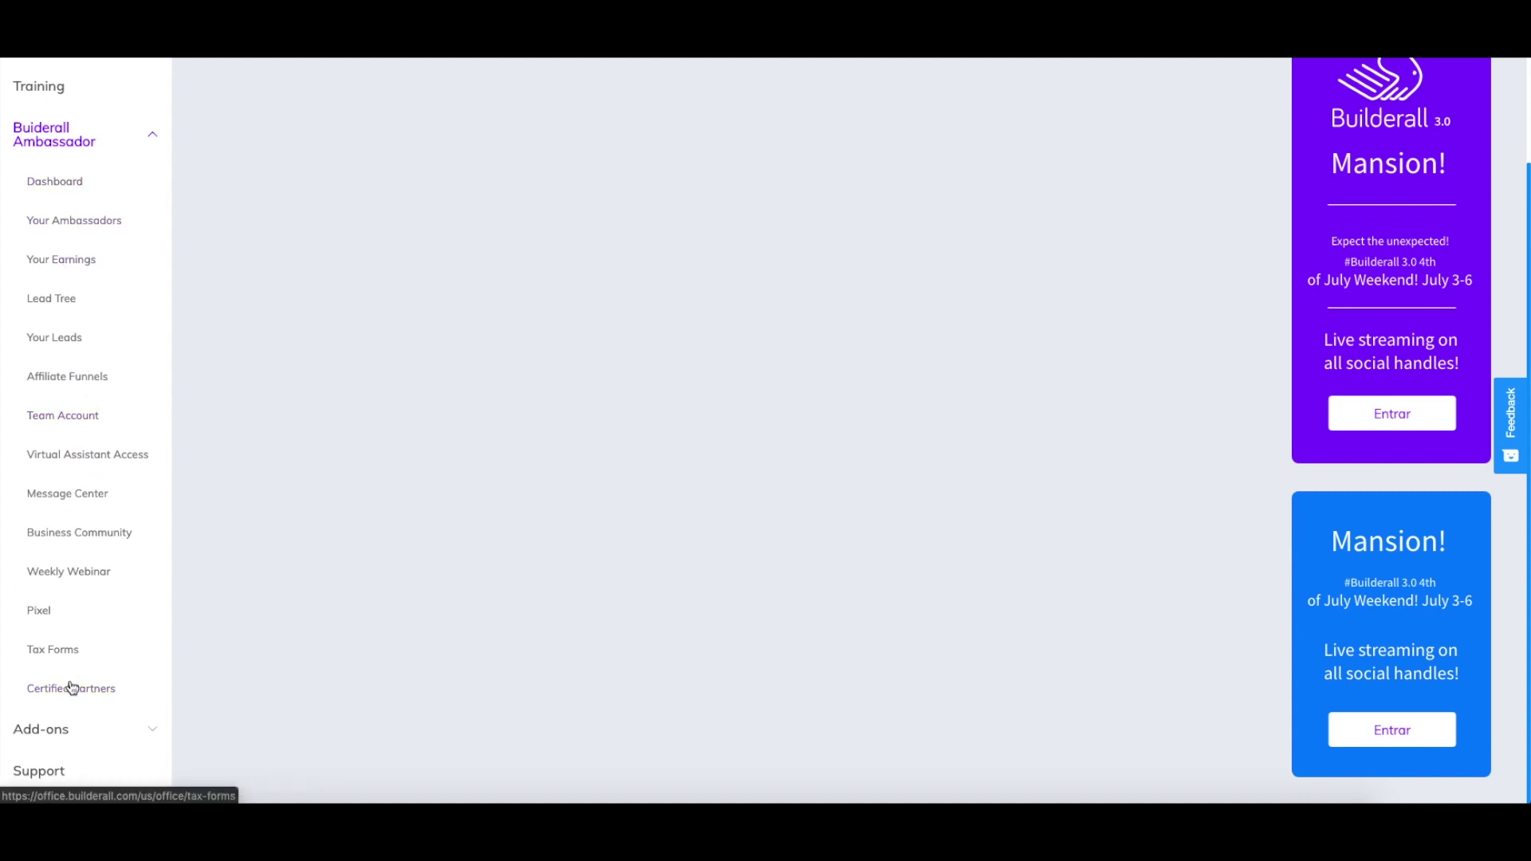
scroll(40, 649, up, 3)
scroll(58, 632, down, 3)
scroll(65, 649, up, 1)
Step: Expand the Add-ons section to see its entries and collapse it again
click(80, 738)
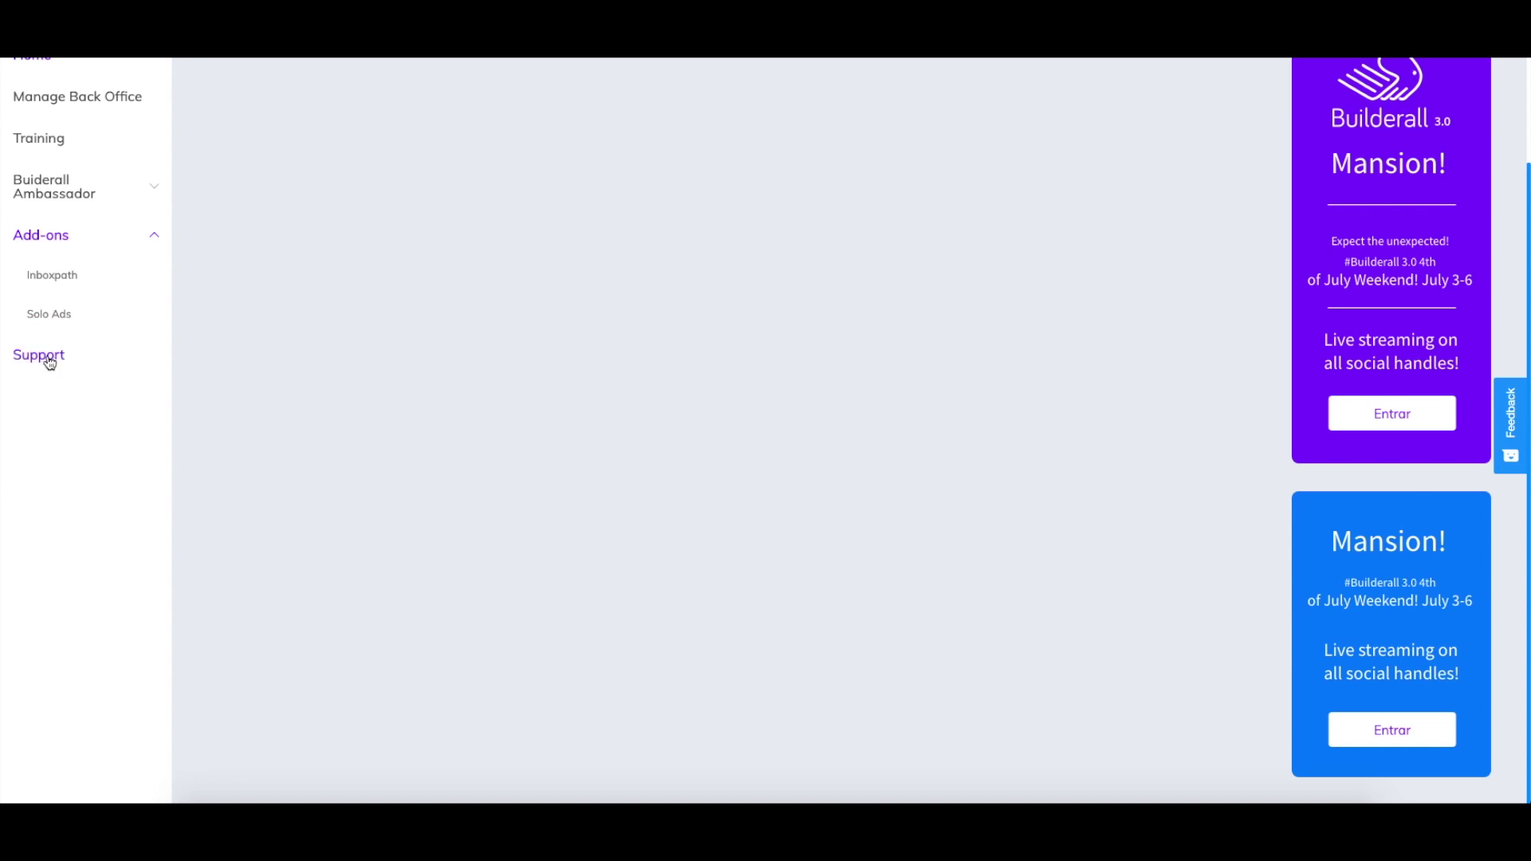
click(120, 236)
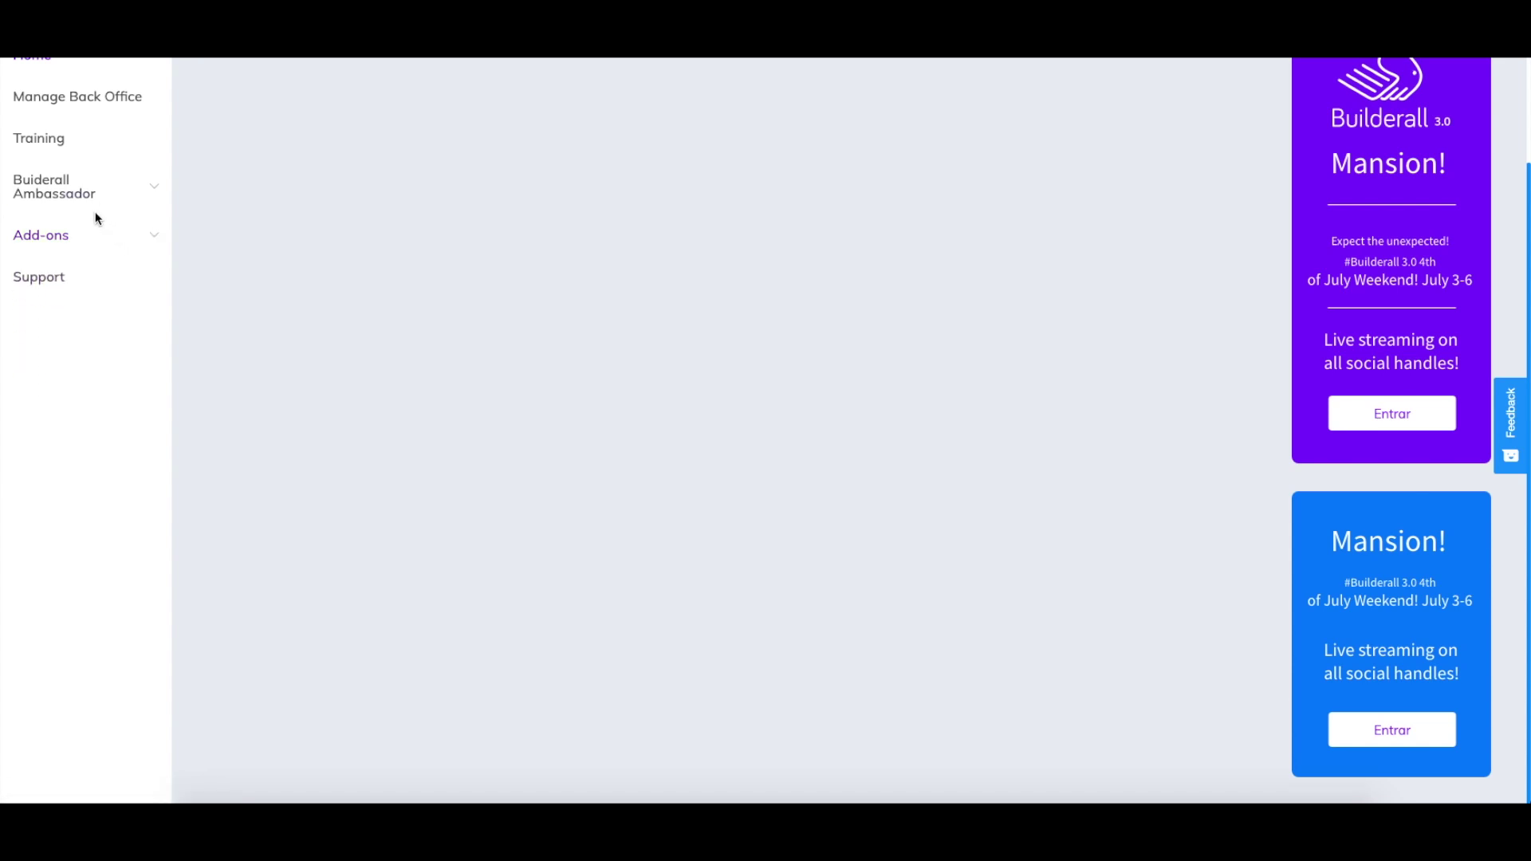
scroll(57, 193, up, 1)
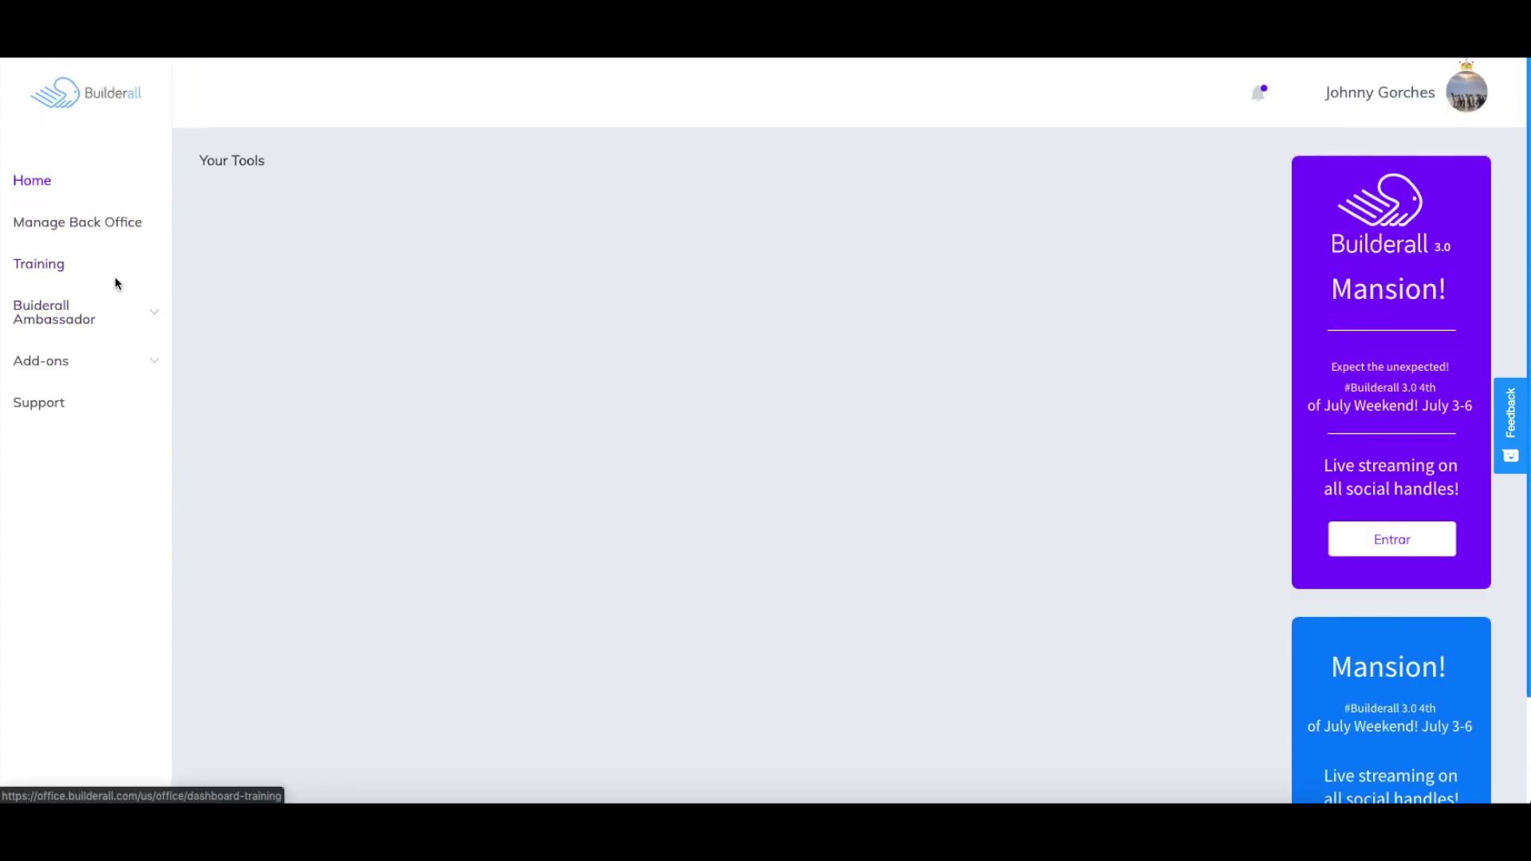
Step: Open Manage Back Office, dismiss the introductory message about notifications and the profile area, and browse the full tool library
click(92, 227)
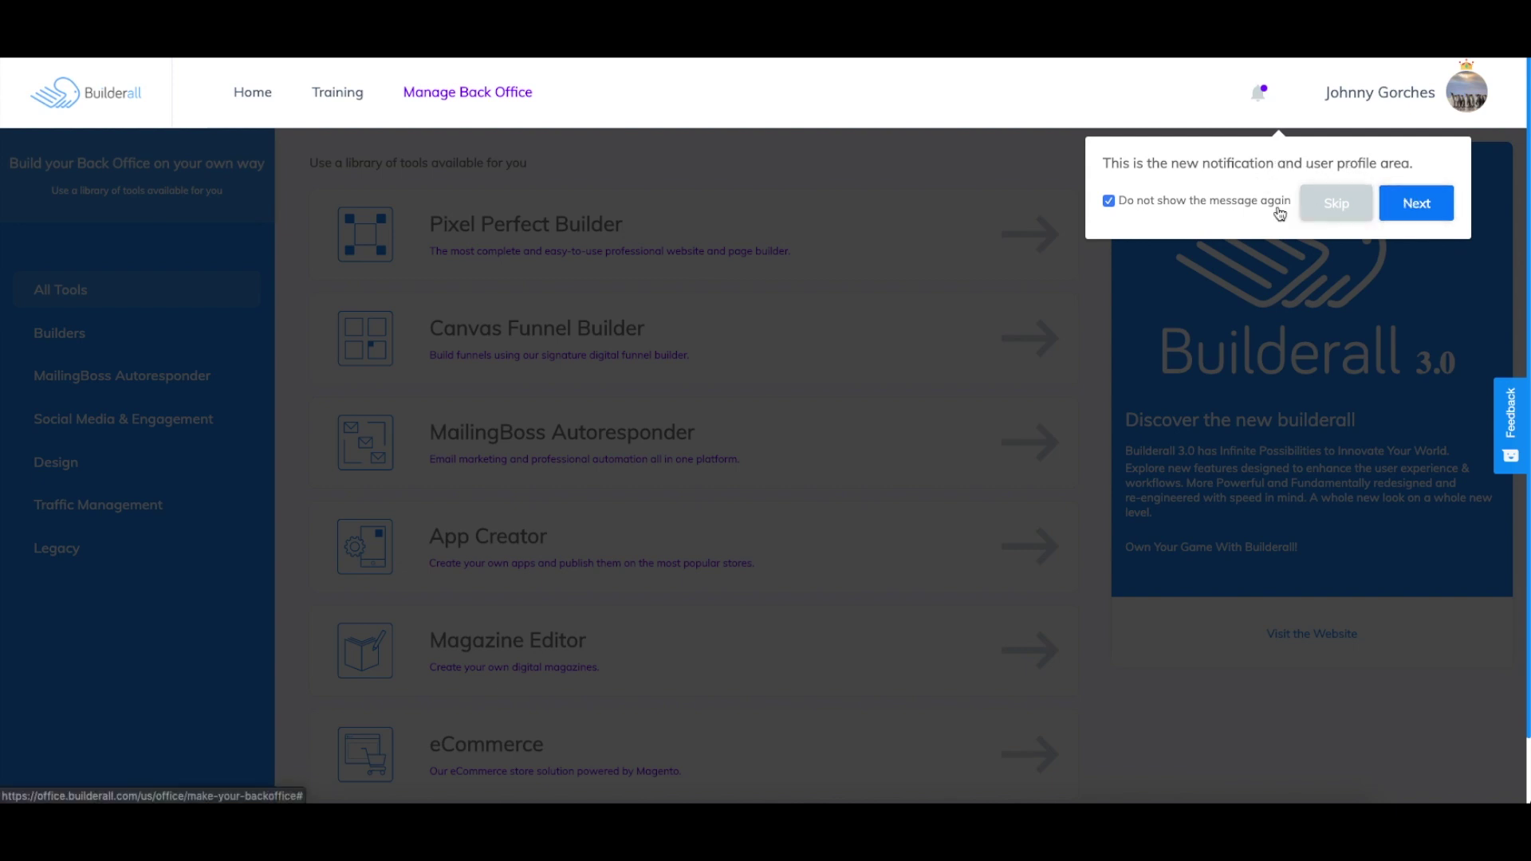
click(1409, 201)
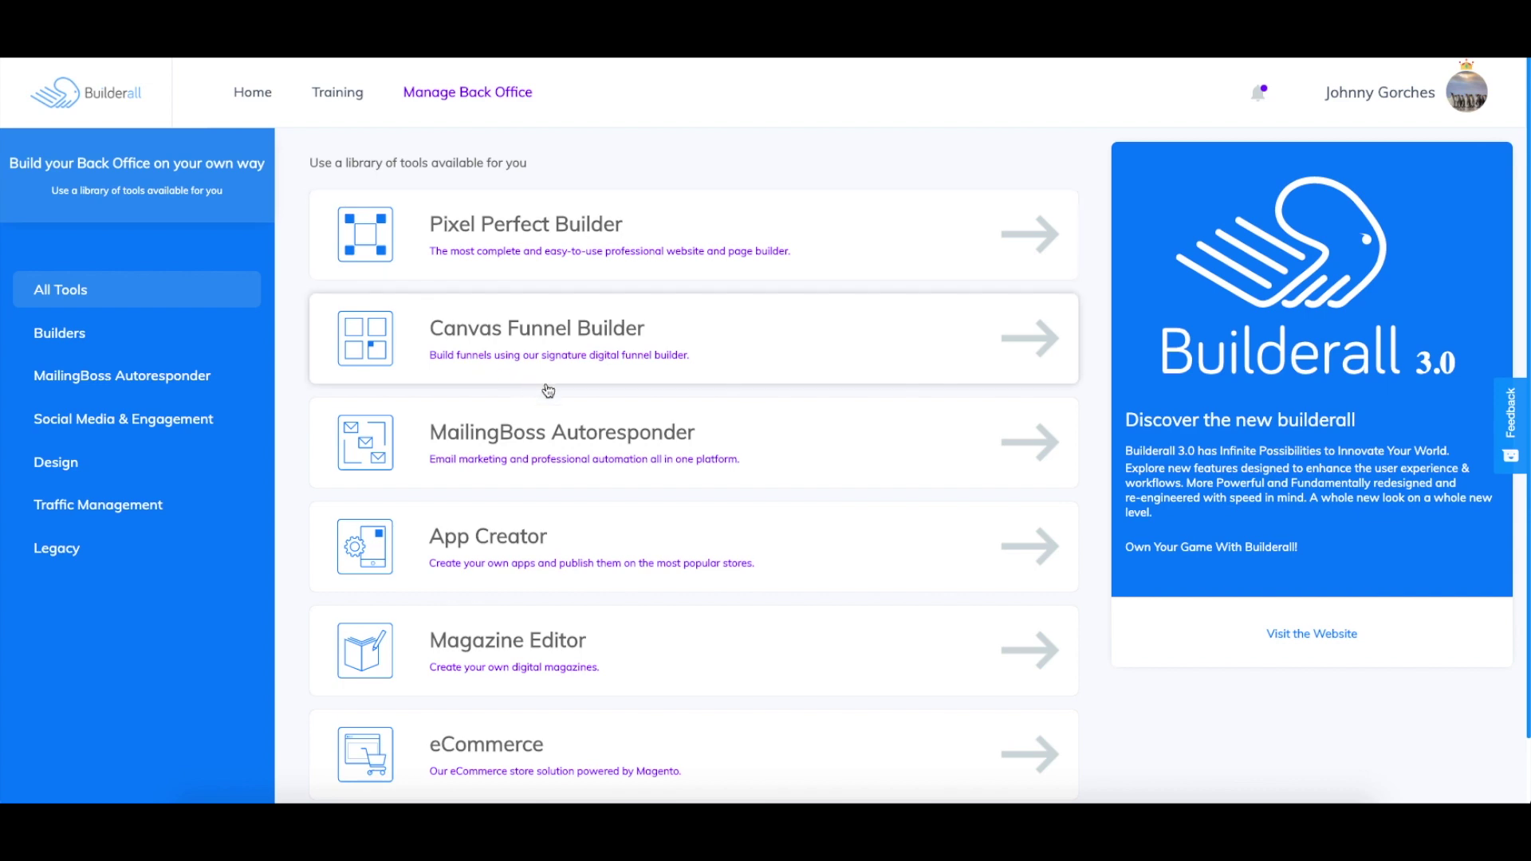
scroll(547, 390, down, 20)
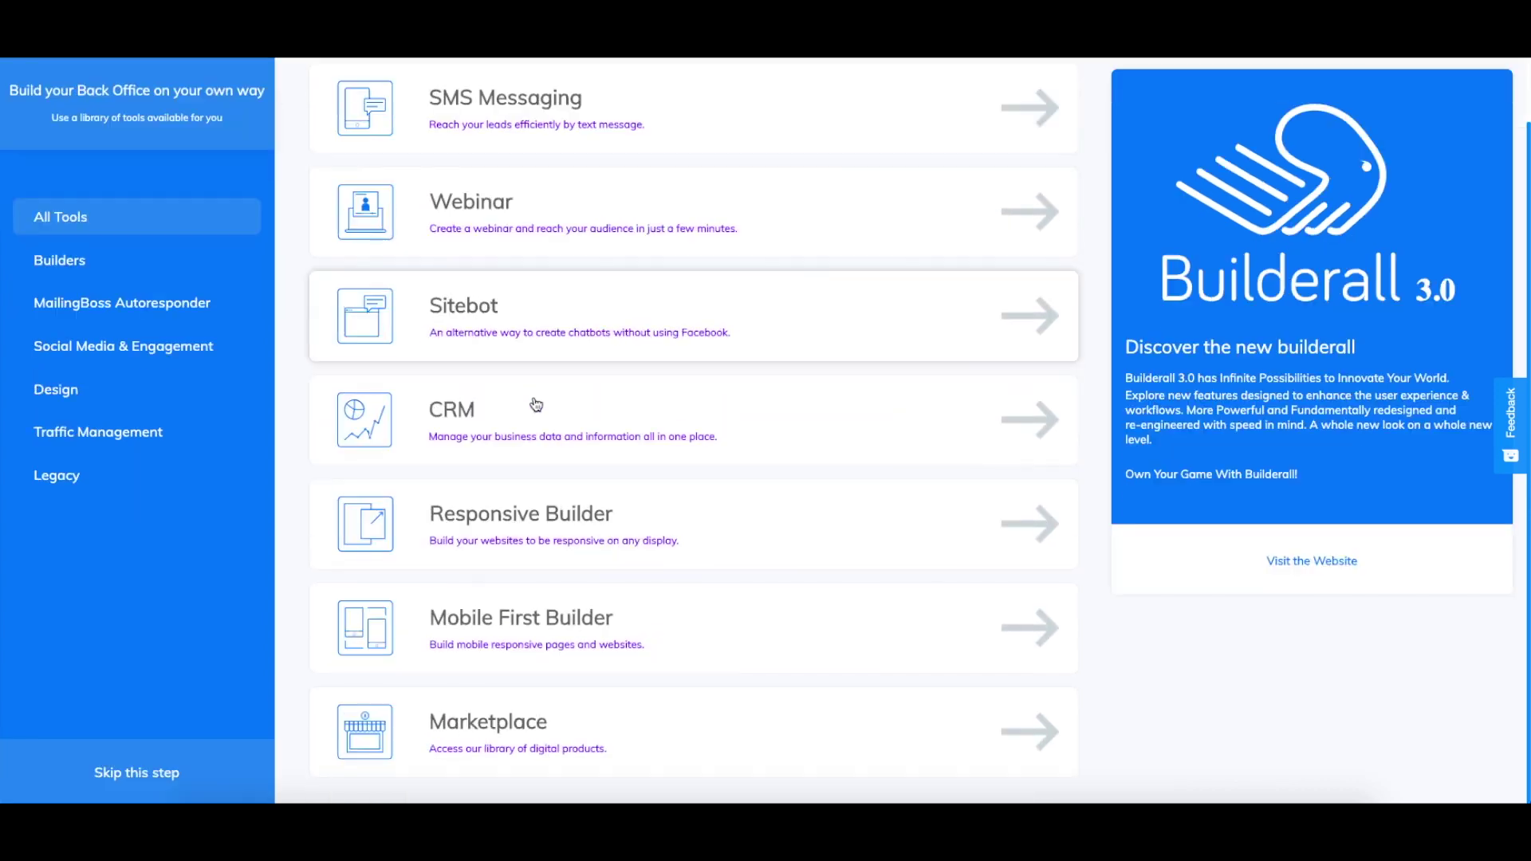
scroll(601, 625, up, 20)
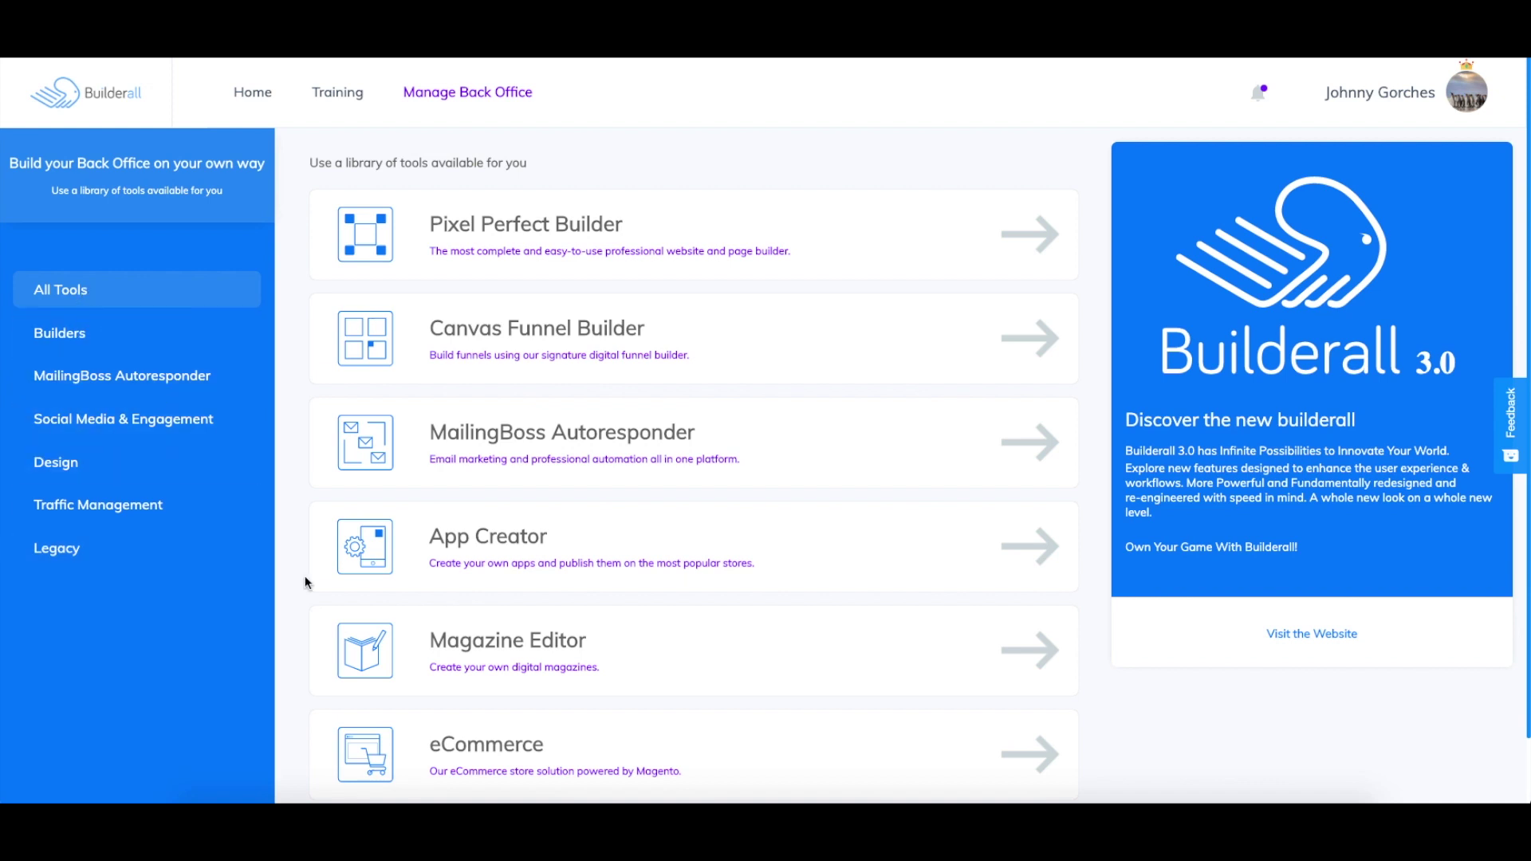
scroll(447, 606, down, 15)
scroll(189, 553, down, 2)
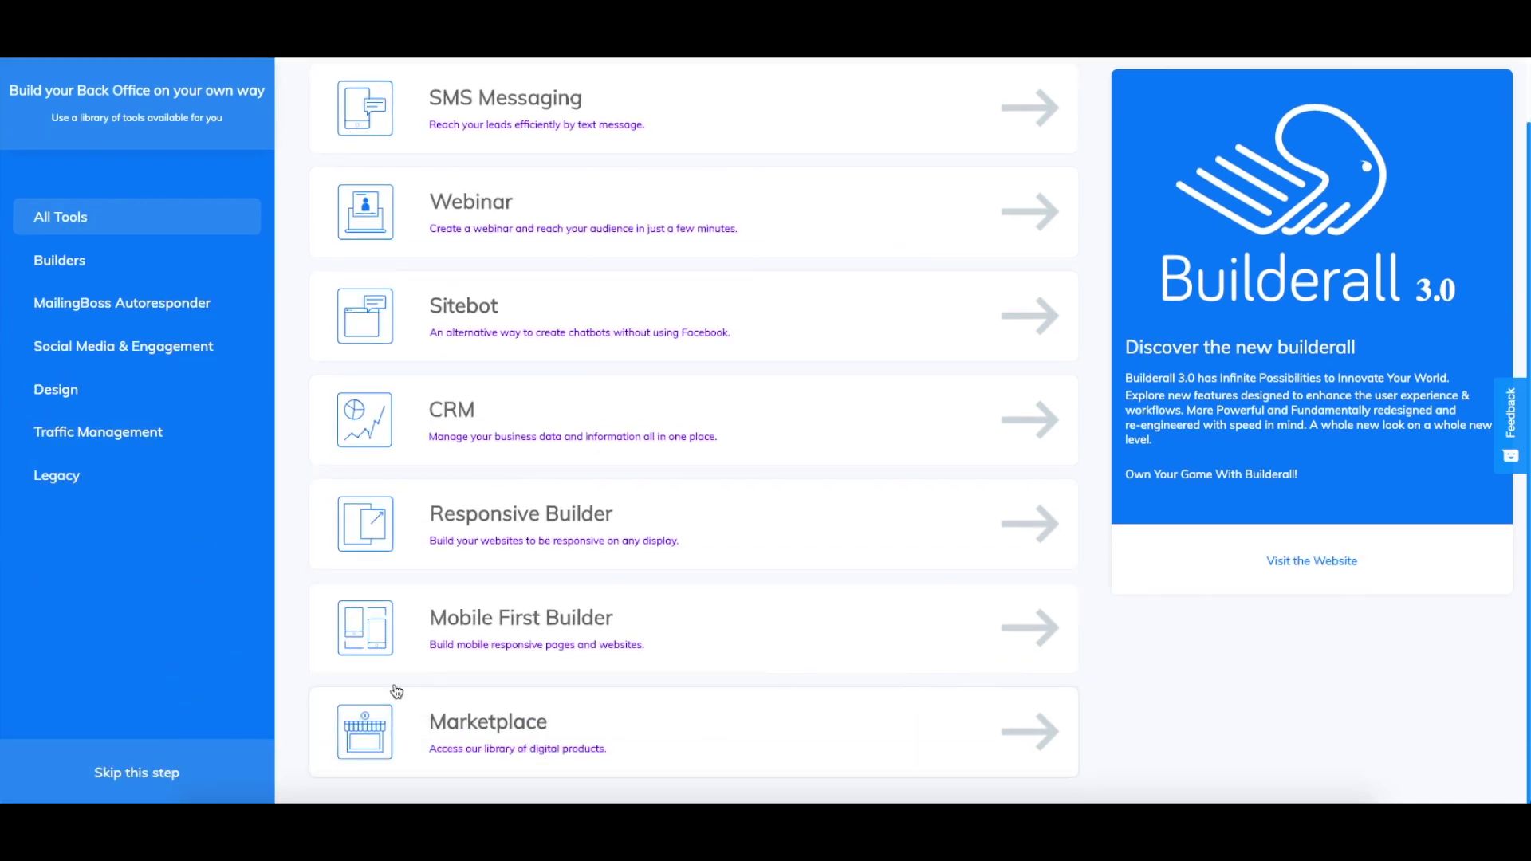
scroll(630, 610, up, 10)
scroll(606, 594, up, 4)
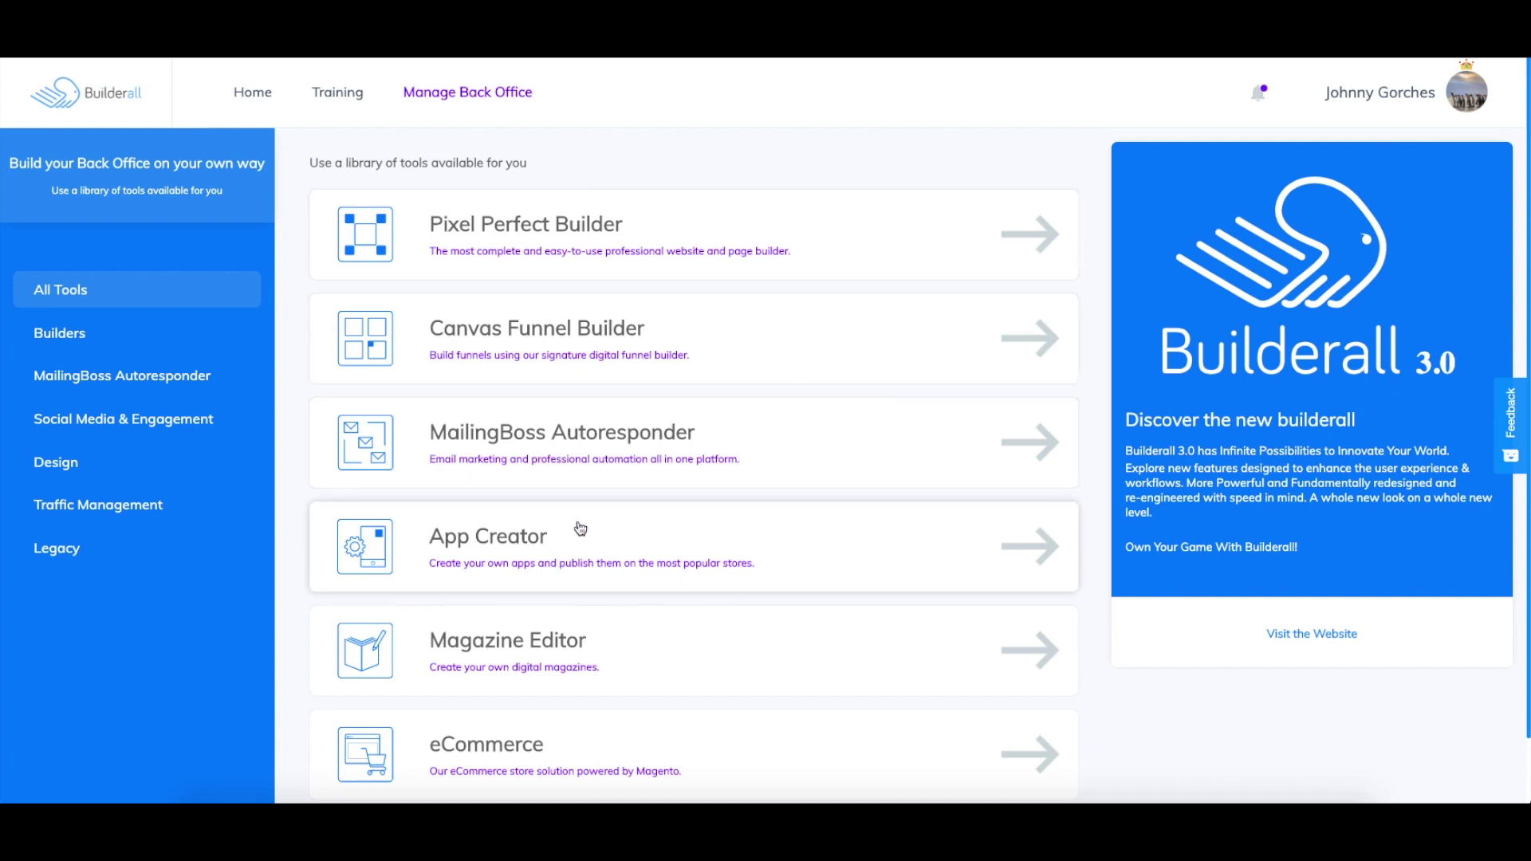
Step: Add Pixel Perfect Builder to the back office and go to the dashboard
click(825, 236)
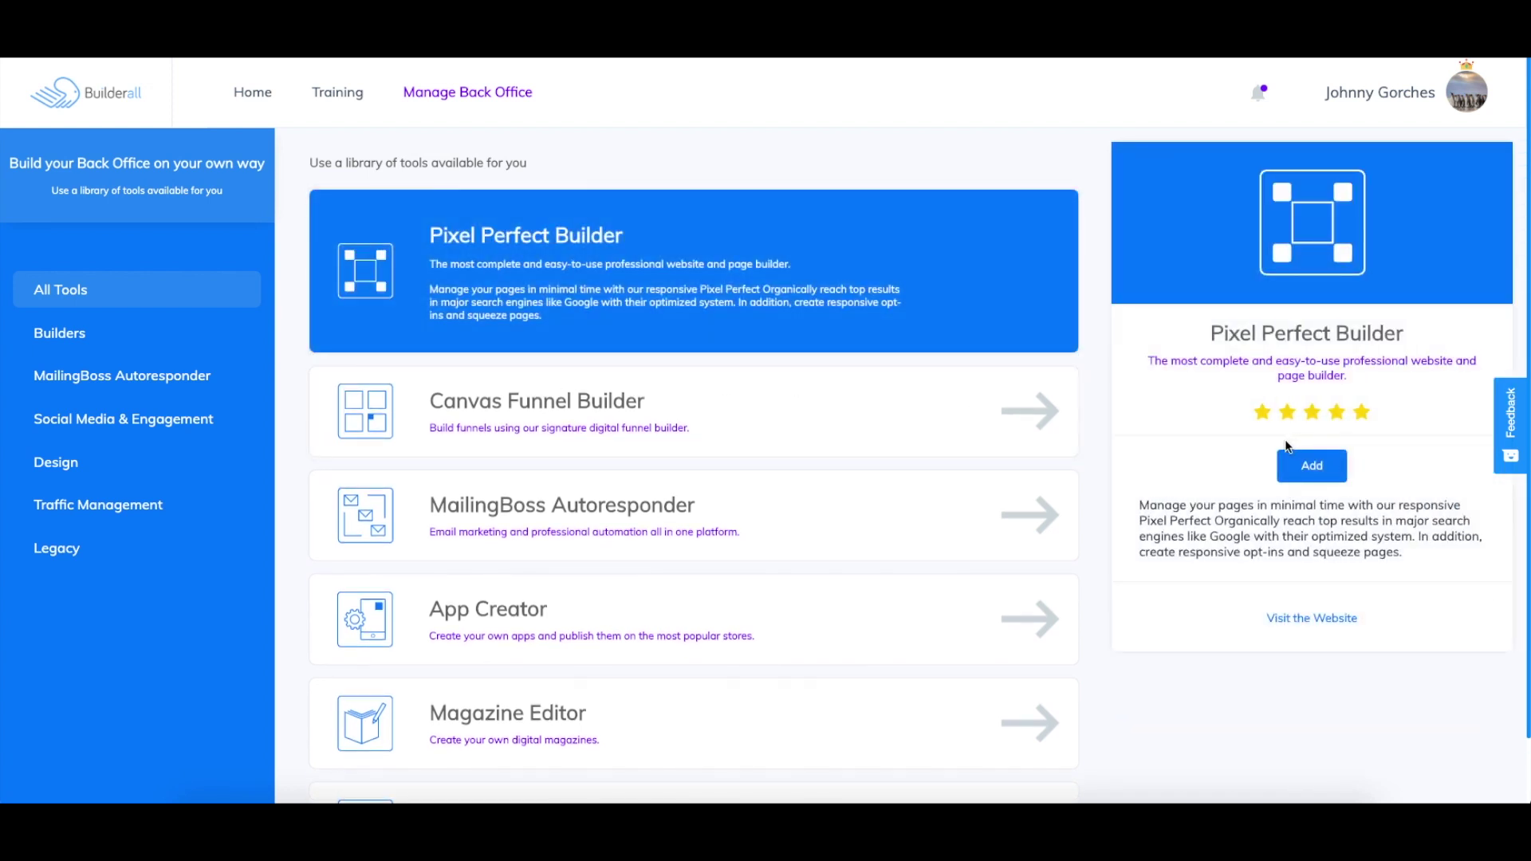
click(1338, 480)
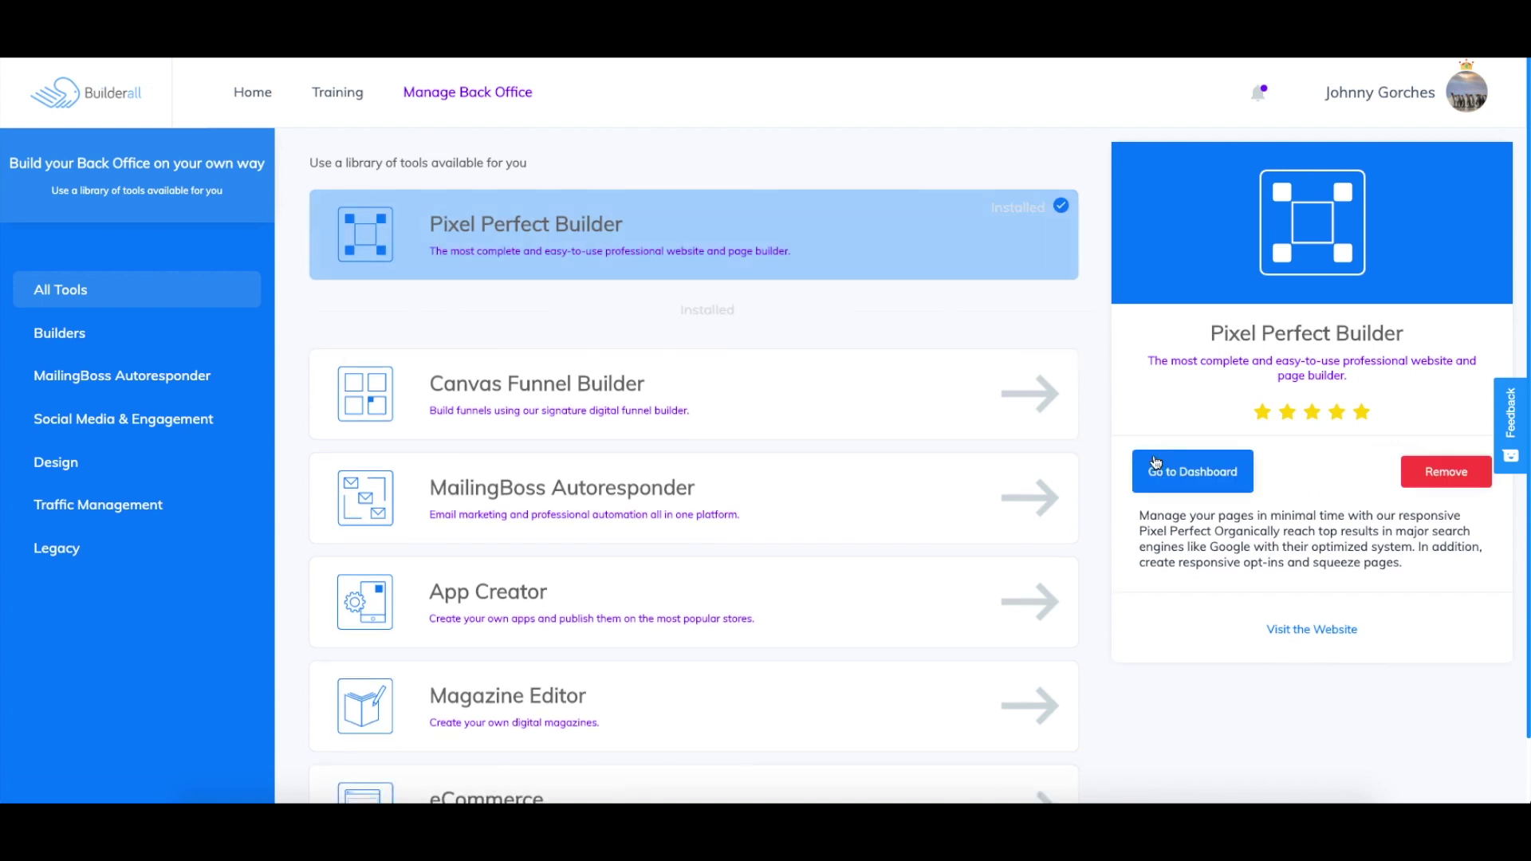
click(1218, 470)
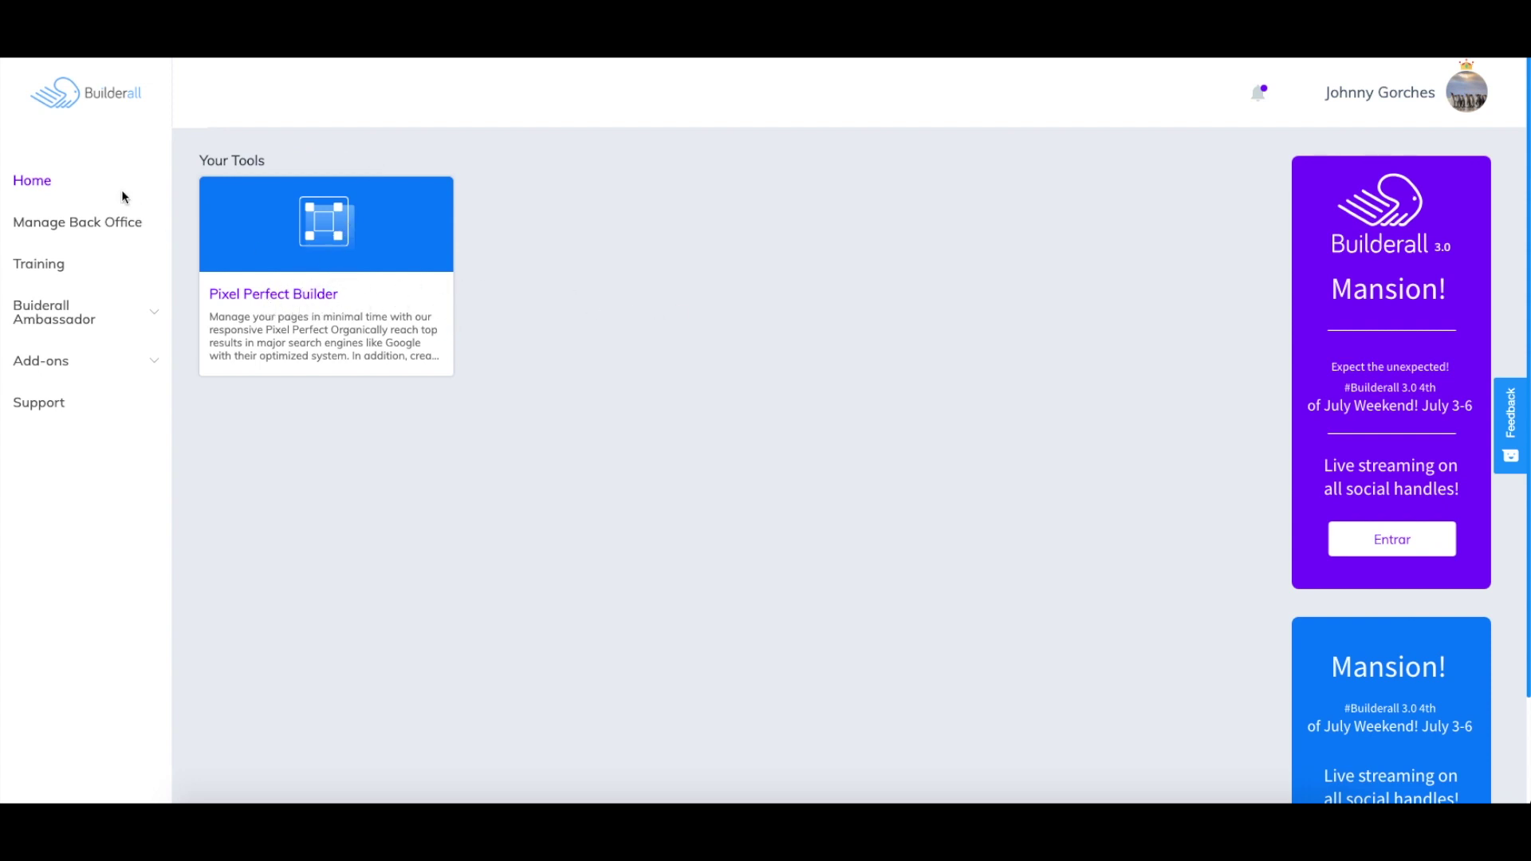
Step: Add Canvas Funnel Builder from the back office tool library and return to the dashboard to view Your Tools
click(75, 225)
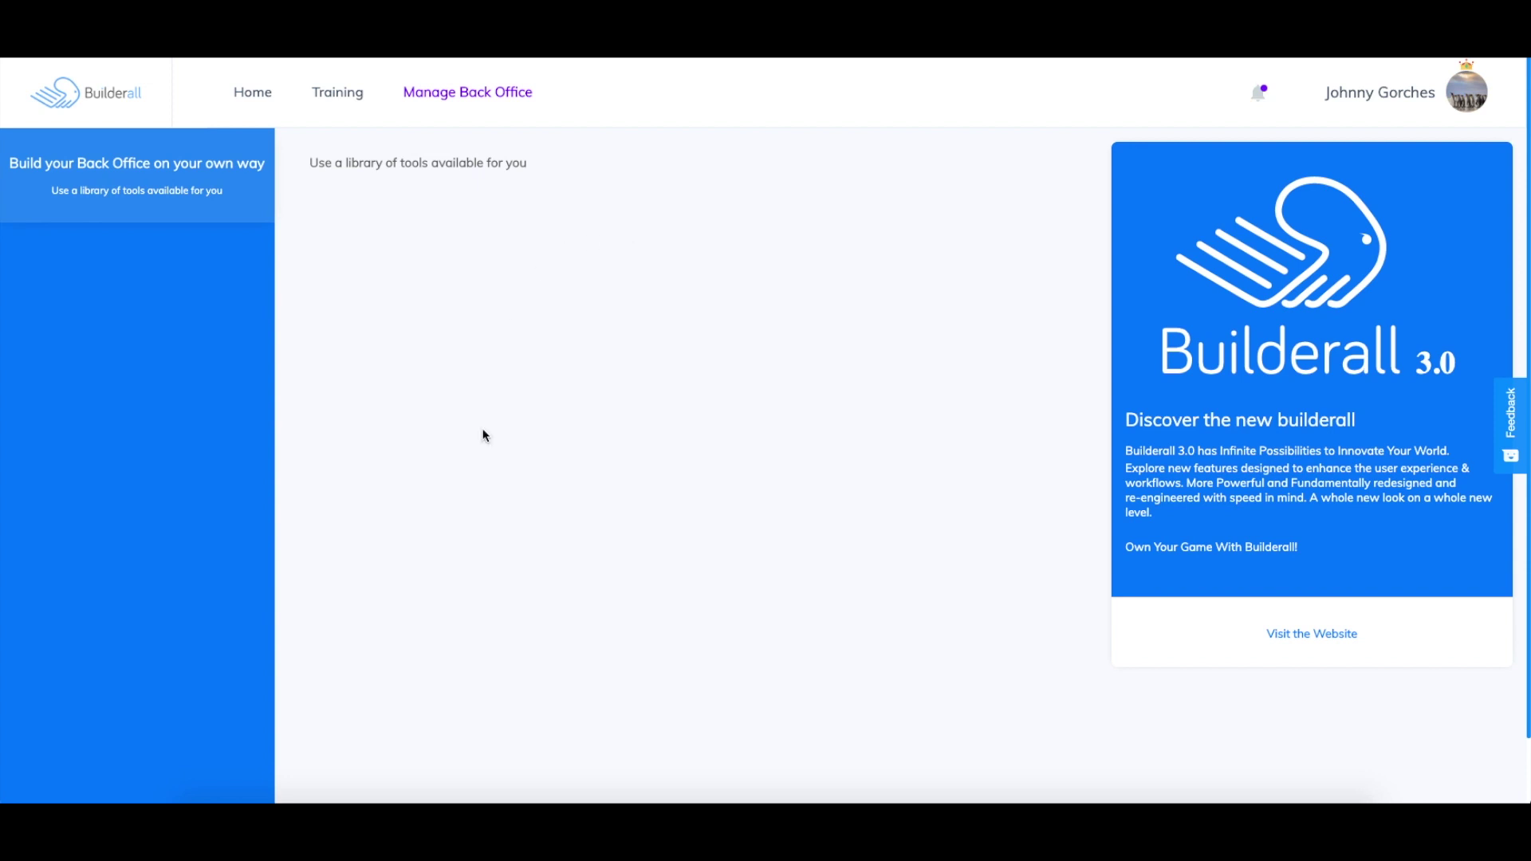
click(889, 386)
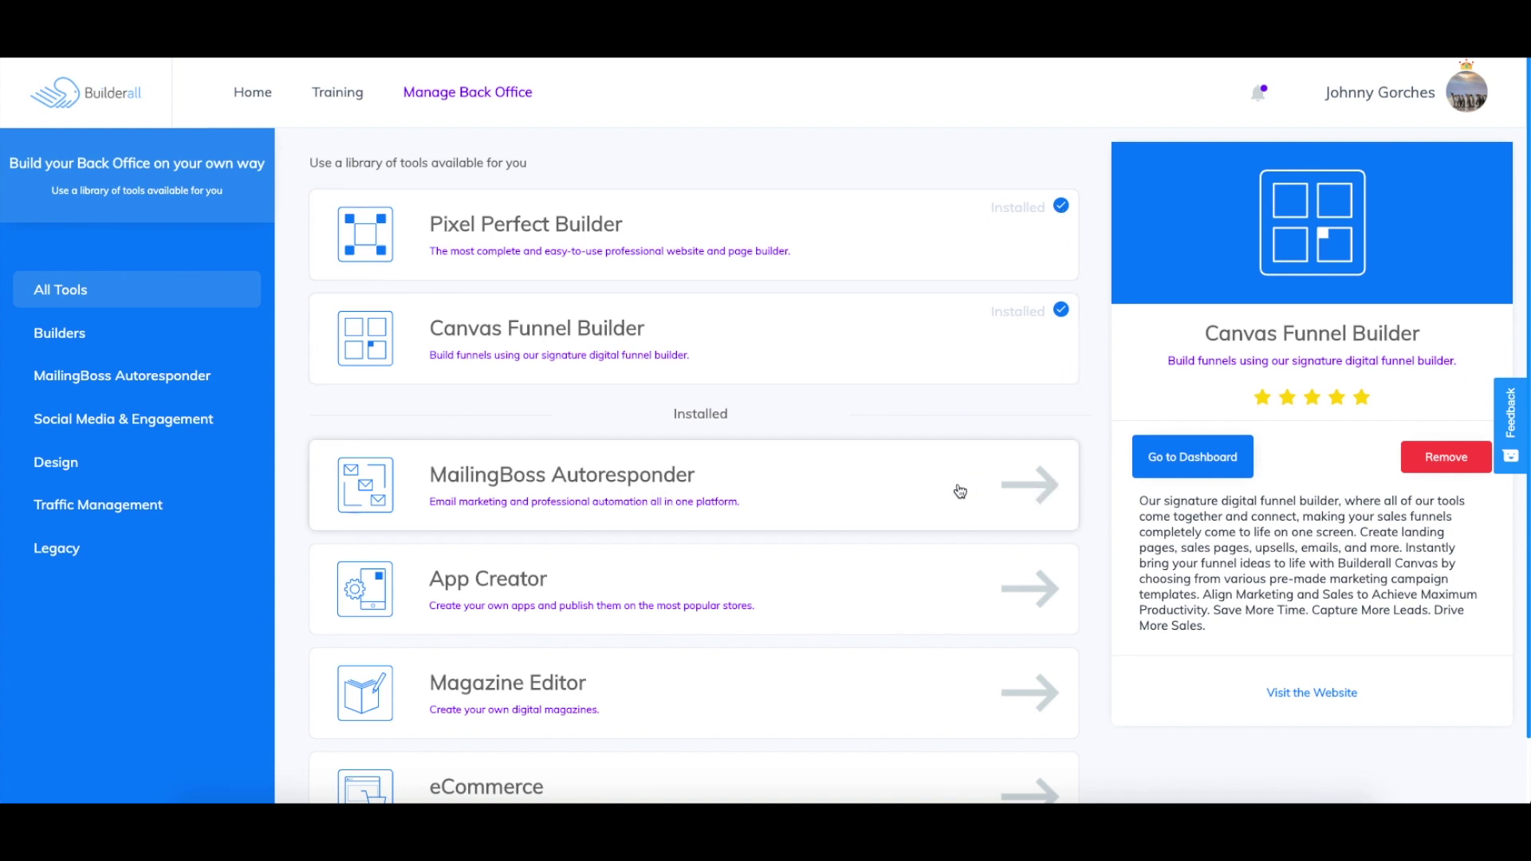
click(1187, 465)
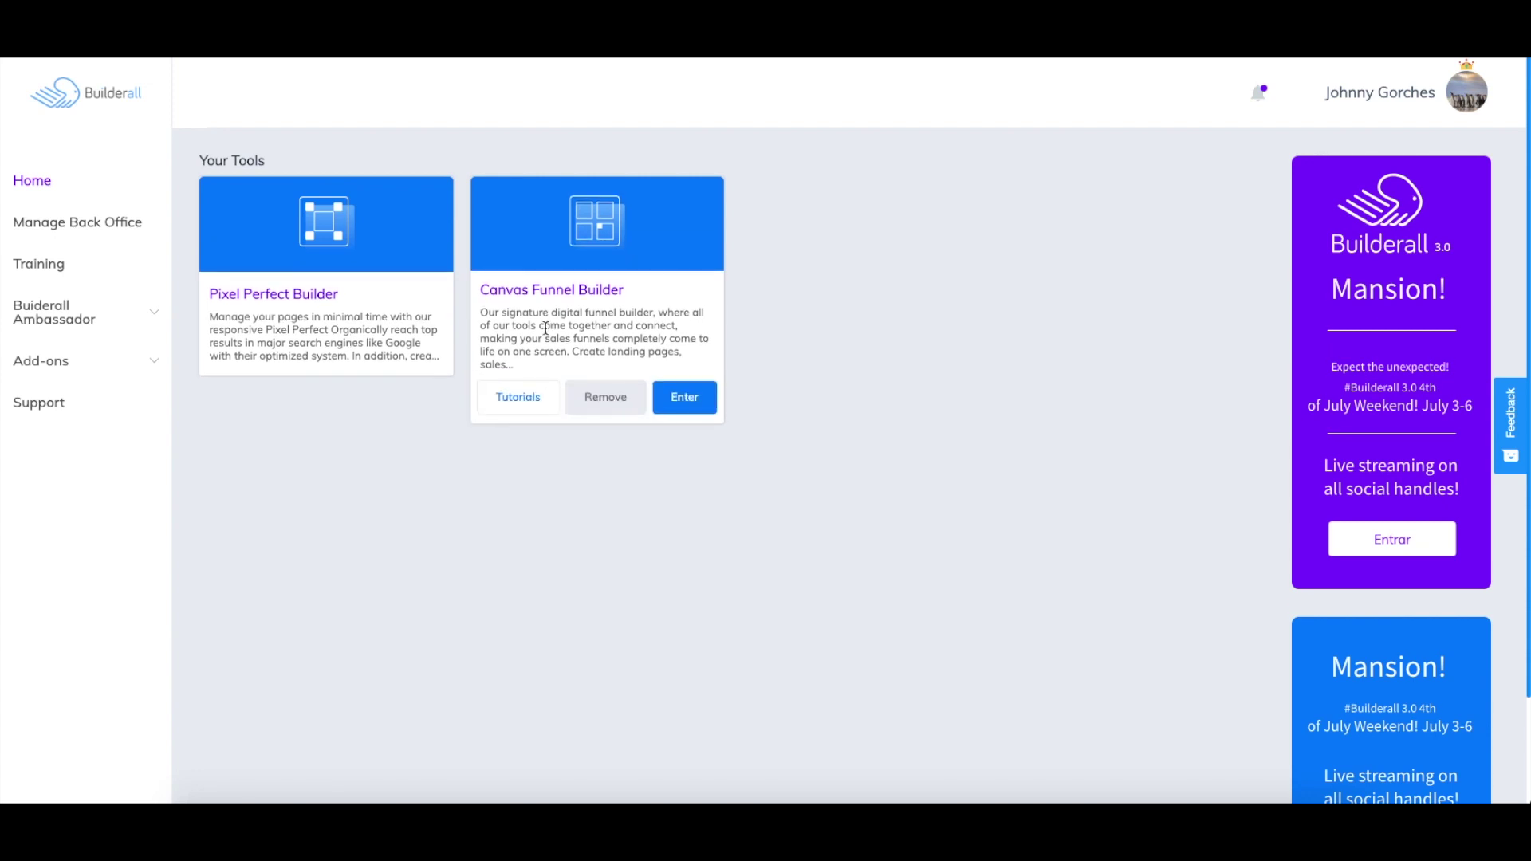
scroll(1059, 480, down, 2)
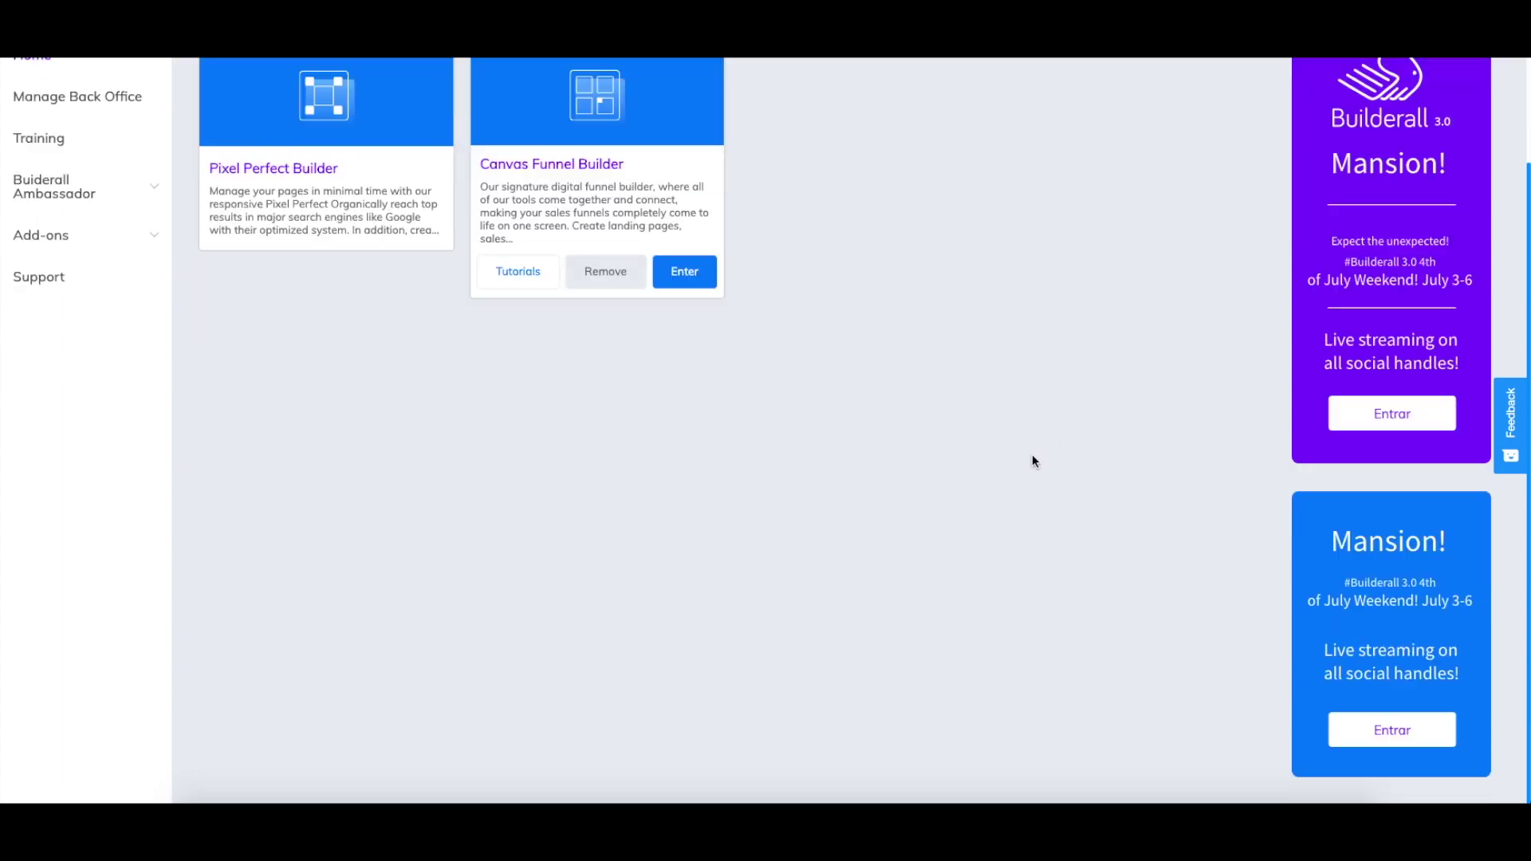
scroll(1014, 447, up, 2)
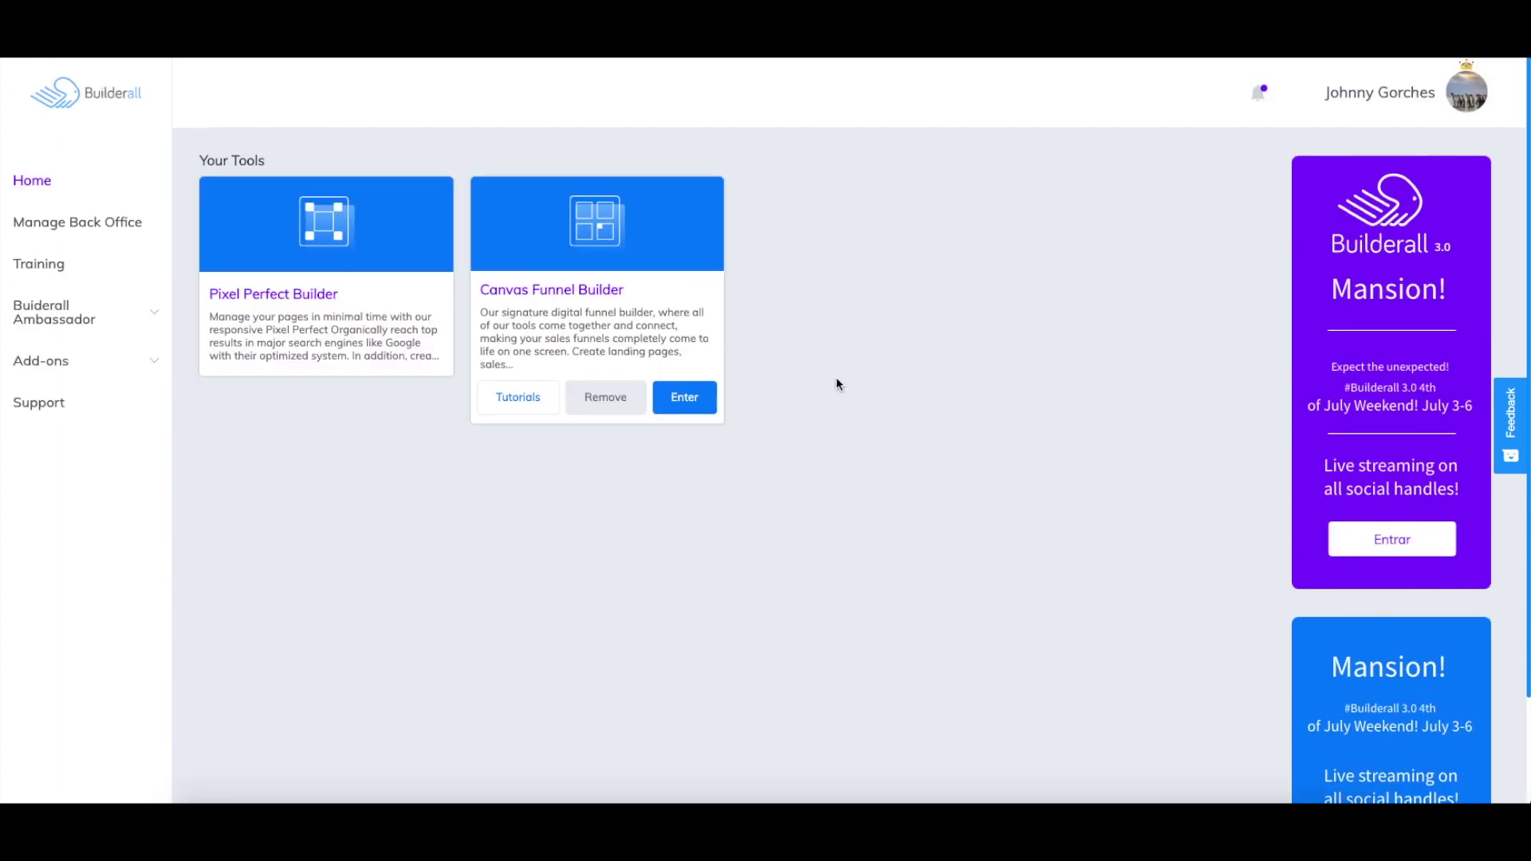